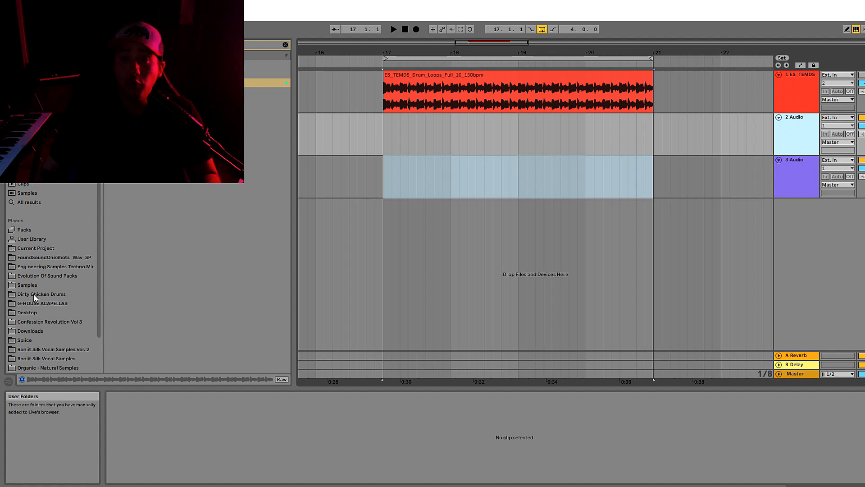
# - Place RONIIT_vocal_spoken_over_and_over_again from the Roniit Silk Vocal Samples Vol. 2 folder on the second audio track at bar 17
pyautogui.click(77, 351)
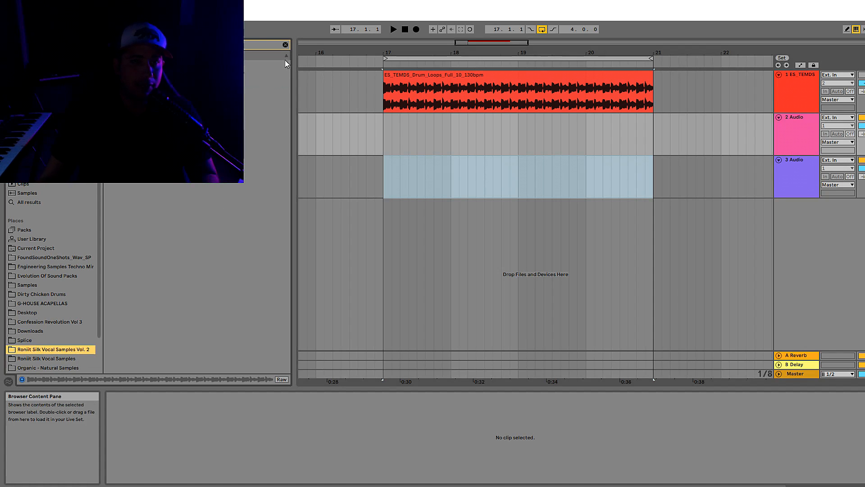
pyautogui.click(286, 45)
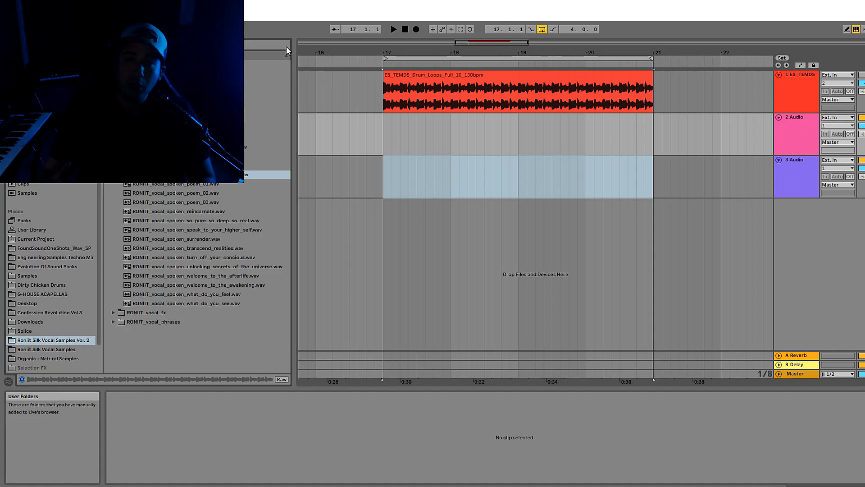
pyautogui.moveTo(266, 175); pyautogui.dragTo(388, 142)
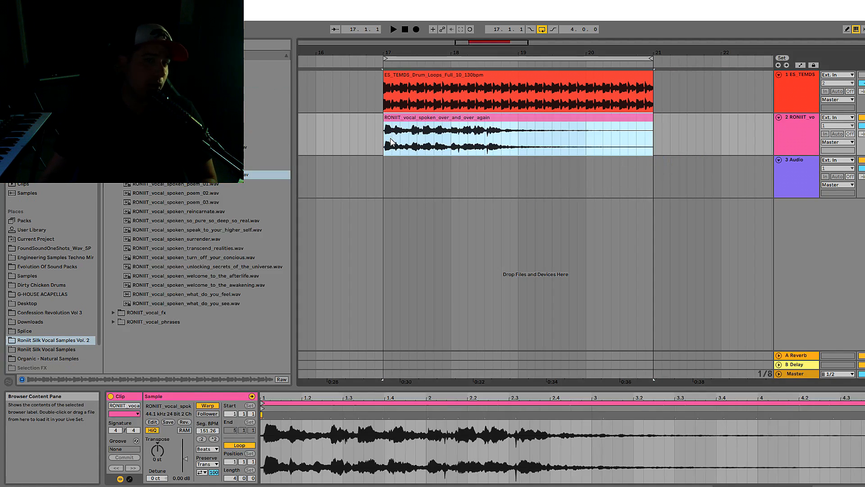
# - Trim the vocal clip on the second track to about its first one and a half beats, playing it back to check the cut
pyautogui.moveTo(650, 142); pyautogui.dragTo(415, 144)
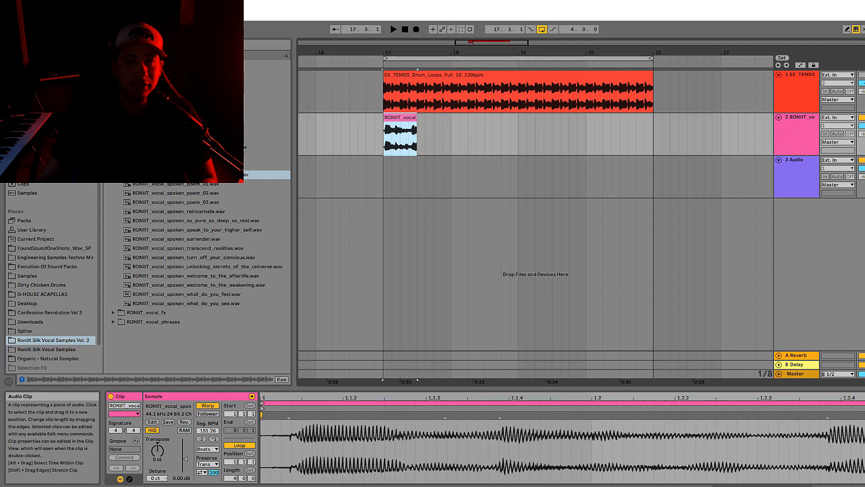
pyautogui.press('space')
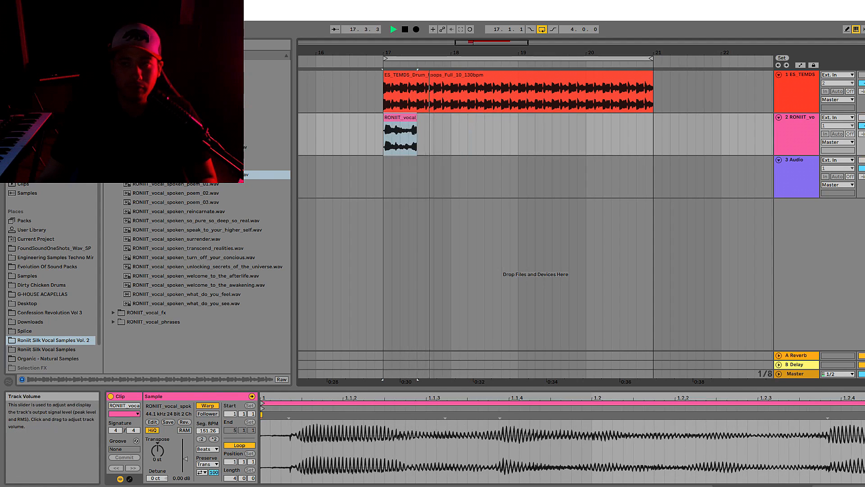
pyautogui.press('space')
pyautogui.press('space')
pyautogui.click(416, 123)
pyautogui.moveTo(415, 121); pyautogui.dragTo(408, 122)
pyautogui.press('space')
pyautogui.press('space')
pyautogui.press('space')
# - Duplicate the trimmed vocal clip seven times at two-beat intervals to fill the loop from bar 17 to bar 21
pyautogui.click(423, 140)
pyautogui.click(396, 135)
pyautogui.hotkey('ctrl', 'd')
pyautogui.hotkey('ctrl', 'd')
pyautogui.hotkey('ctrl', 'd')
pyautogui.hotkey('ctrl', 'd')
pyautogui.hotkey('ctrl', 'd')
pyautogui.hotkey('ctrl', 'd')
pyautogui.hotkey('ctrl', 'd')
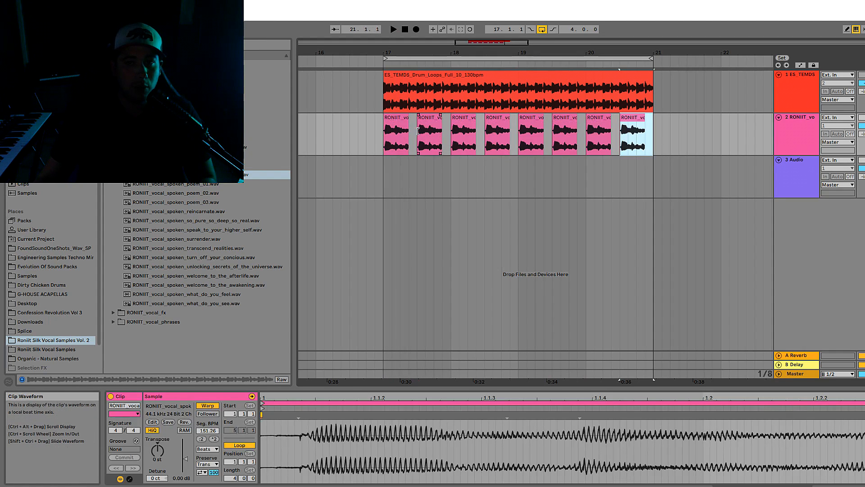
# - Play the repeated vocal chops and add the Reverb audio effect to the vocal track
pyautogui.click(395, 135)
pyautogui.press('space')
pyautogui.click(807, 132)
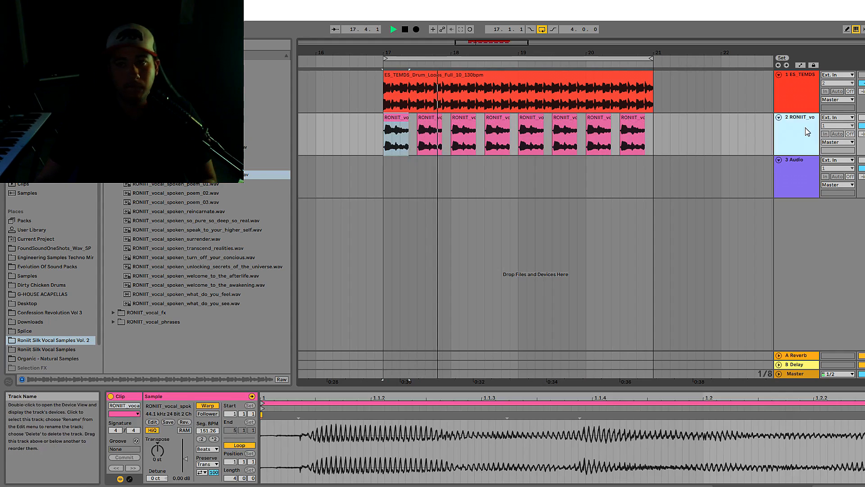
pyautogui.doubleClick(807, 132)
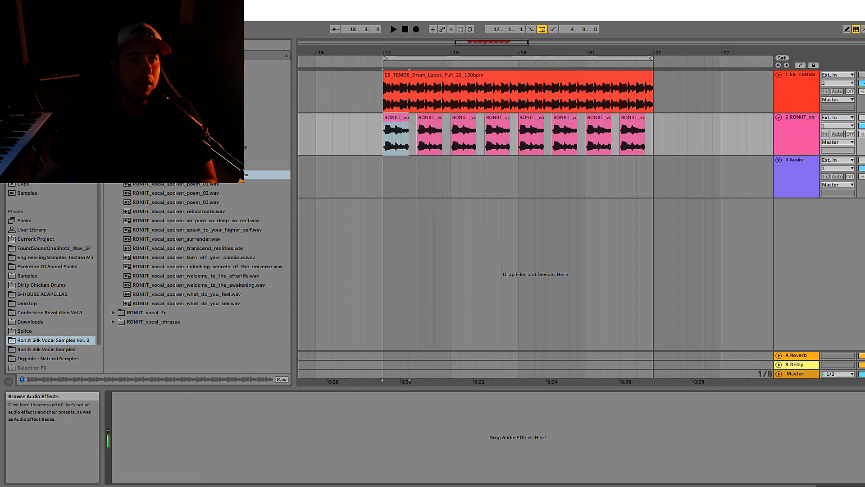
pyautogui.click(32, 147)
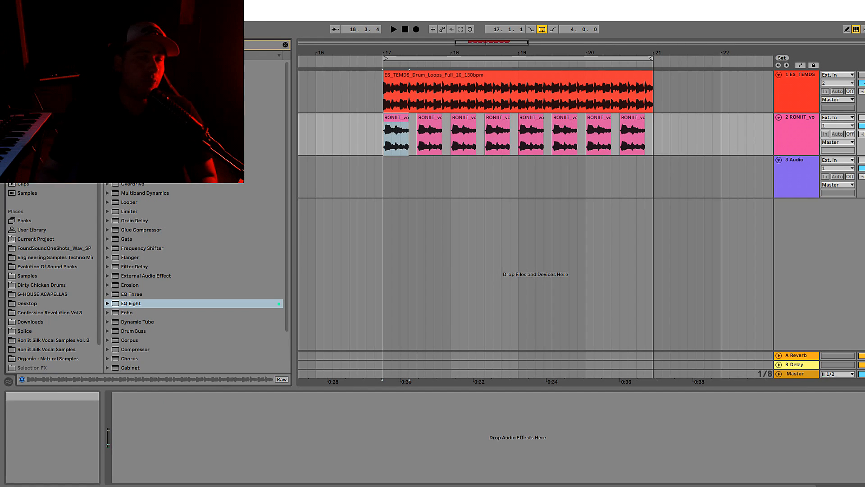
pyautogui.write('re')
pyautogui.moveTo(140, 64); pyautogui.dragTo(792, 134)
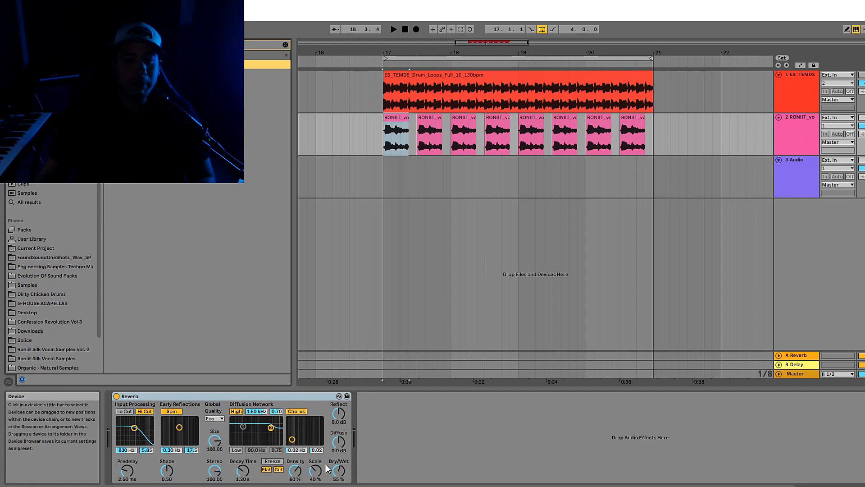
# - Set the Reverb's Dry/Wet to 100% and its input filter to about 2.12 kHz with a bandwidth of 8.11 during playback
pyautogui.moveTo(339, 470); pyautogui.dragTo(339, 455)
pyautogui.press('space')
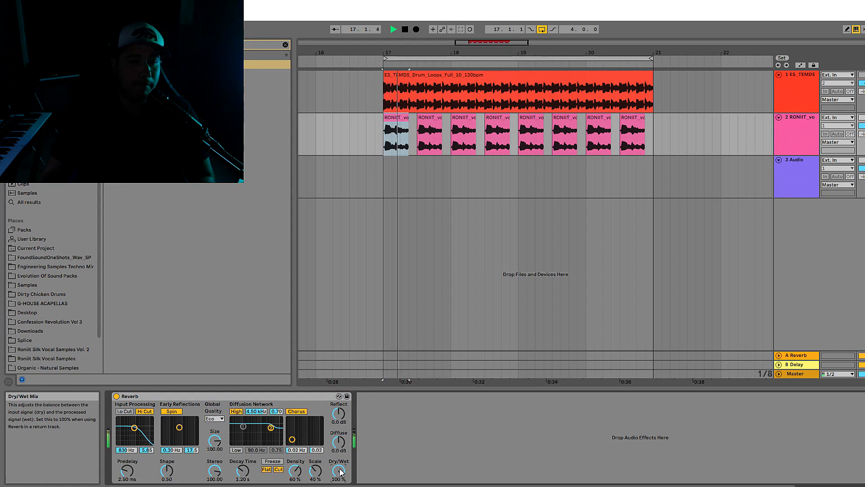
pyautogui.moveTo(139, 428); pyautogui.dragTo(144, 422)
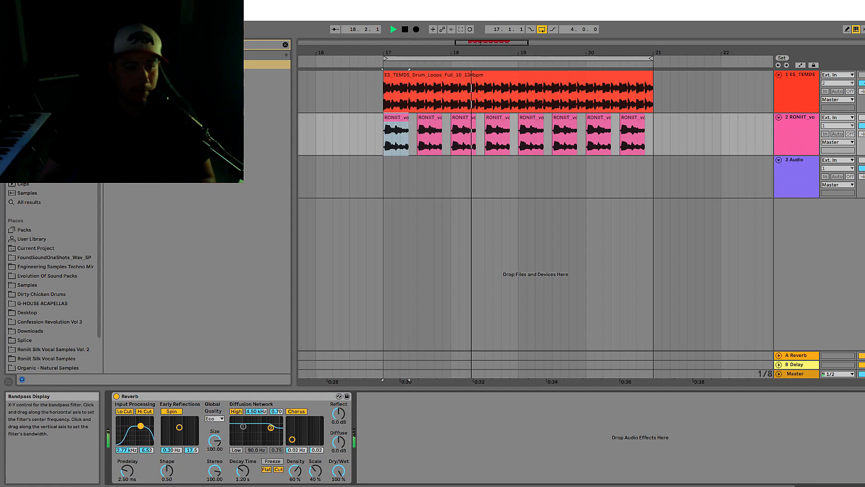
pyautogui.press('space')
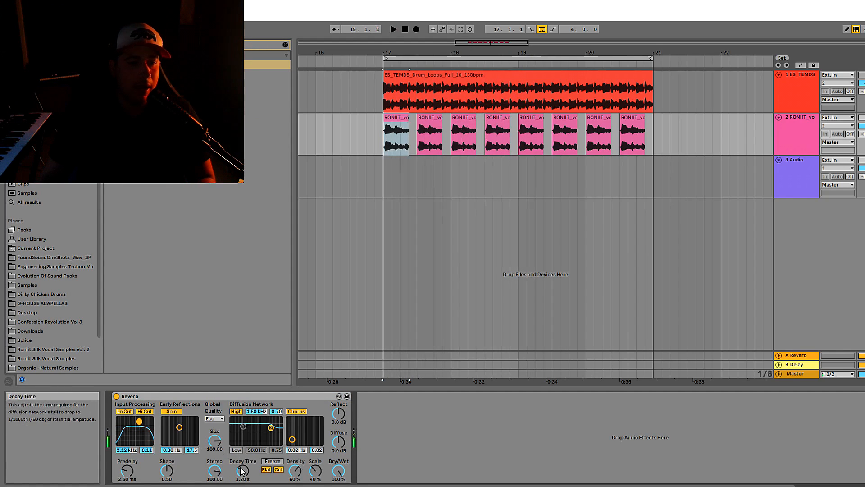
# - Raise the Reverb's Size to 346.20 and its Decay Time to 6.83 s, checking the sound in playback
pyautogui.moveTo(215, 440); pyautogui.dragTo(215, 428)
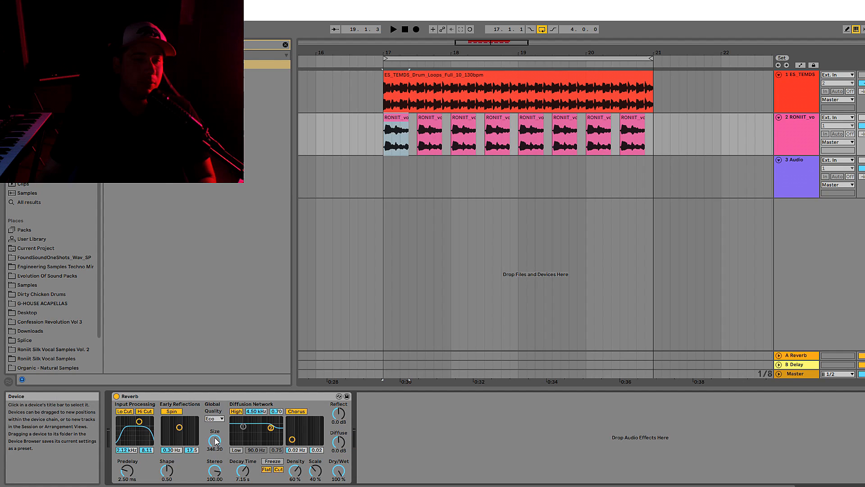
pyautogui.press('space')
pyautogui.moveTo(244, 470); pyautogui.dragTo(243, 472)
pyautogui.press('space')
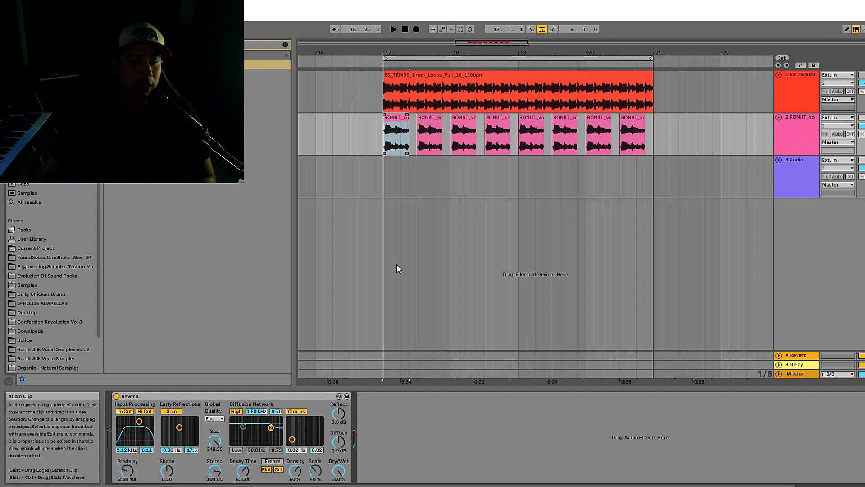
# - Turn on Freeze in the Reverb, listen to it, and set the Chorus to 0.02 Hz with an amount of 0.01
pyautogui.click(271, 463)
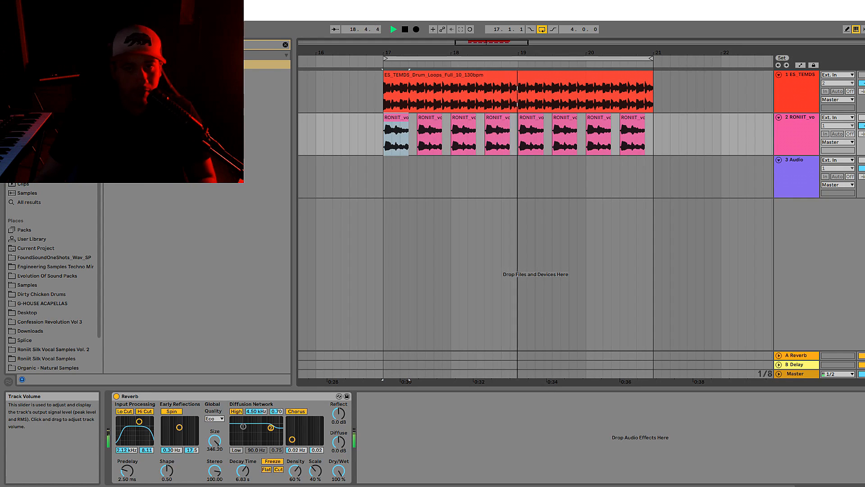
pyautogui.press('space')
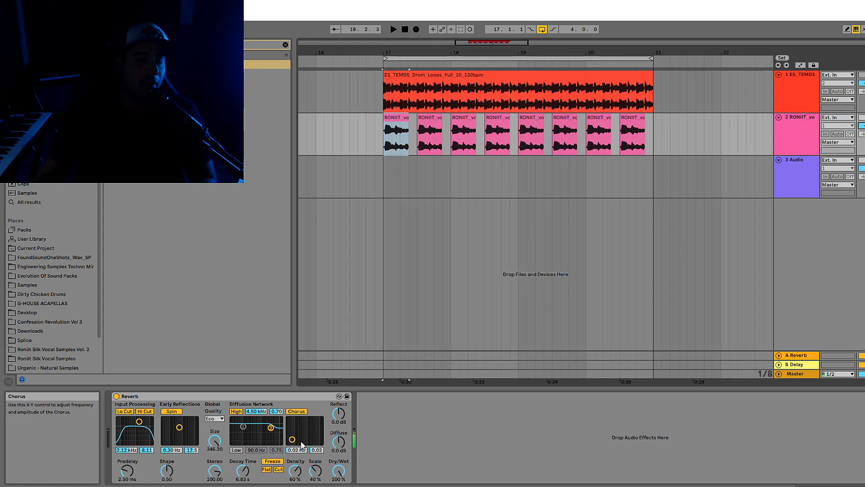
pyautogui.moveTo(292, 439); pyautogui.dragTo(311, 427)
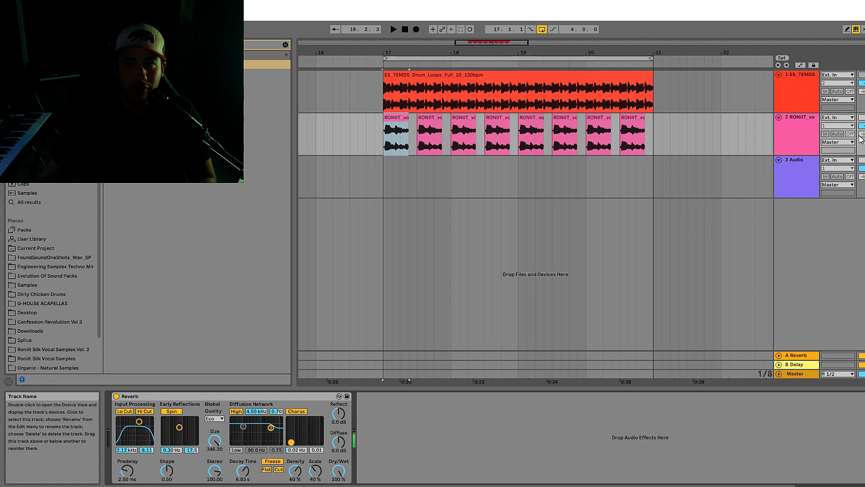
# - Route the third audio track's input from the RONIIT vocal track, taken Post Mixer
pyautogui.click(795, 163)
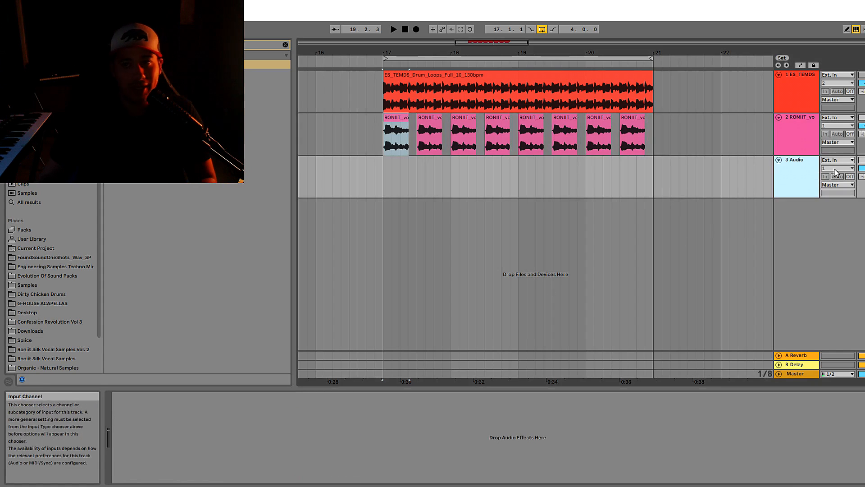
pyautogui.click(804, 131)
pyautogui.click(840, 161)
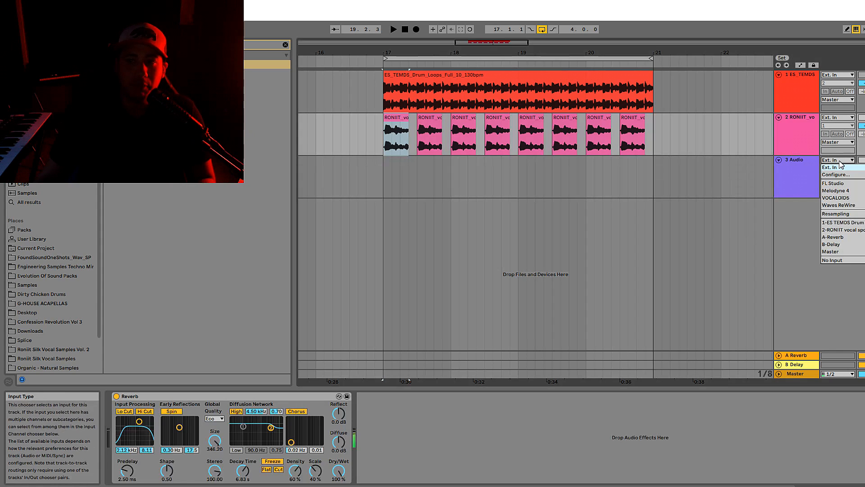
pyautogui.click(806, 166)
pyautogui.click(837, 161)
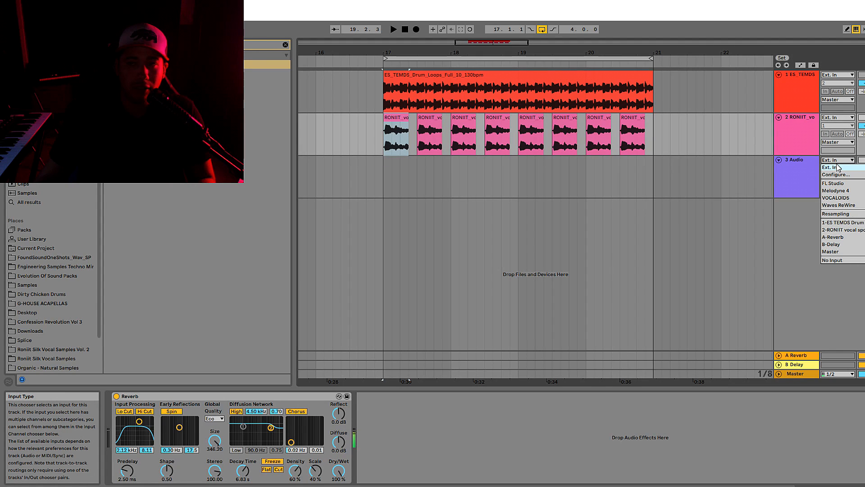
pyautogui.click(842, 230)
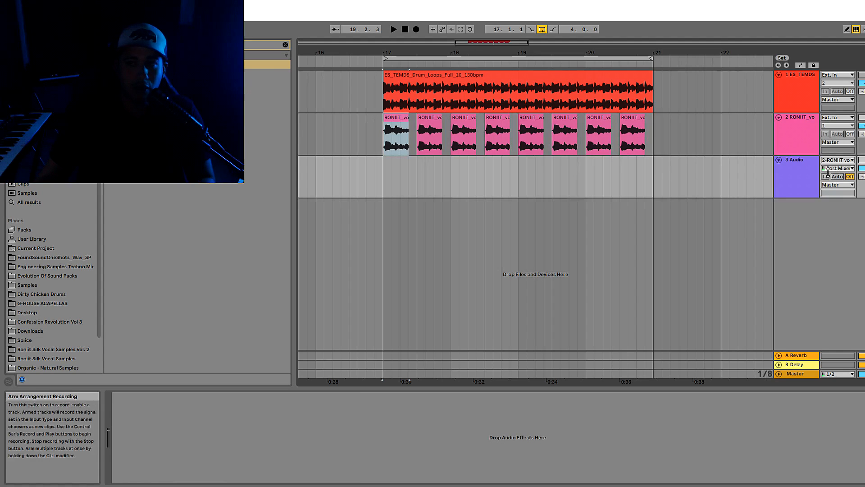
# - Record the frozen reverb onto the third audio track from bar 17 to bar 21
pyautogui.click(382, 168)
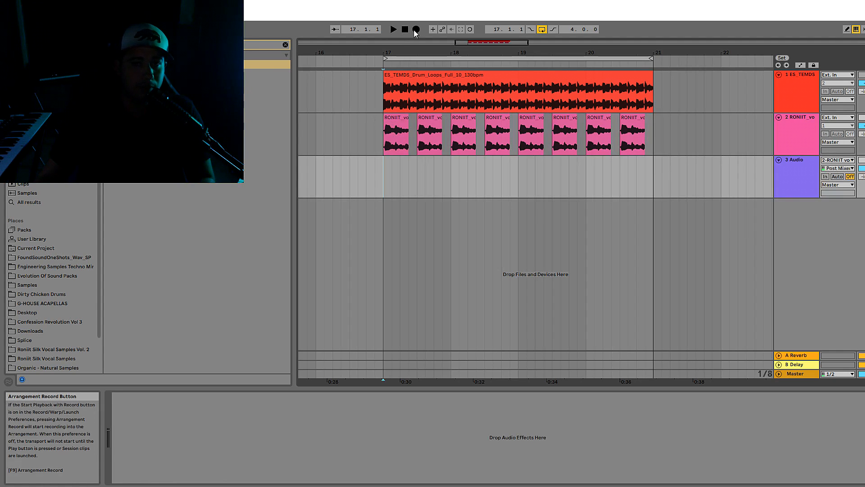
pyautogui.click(416, 30)
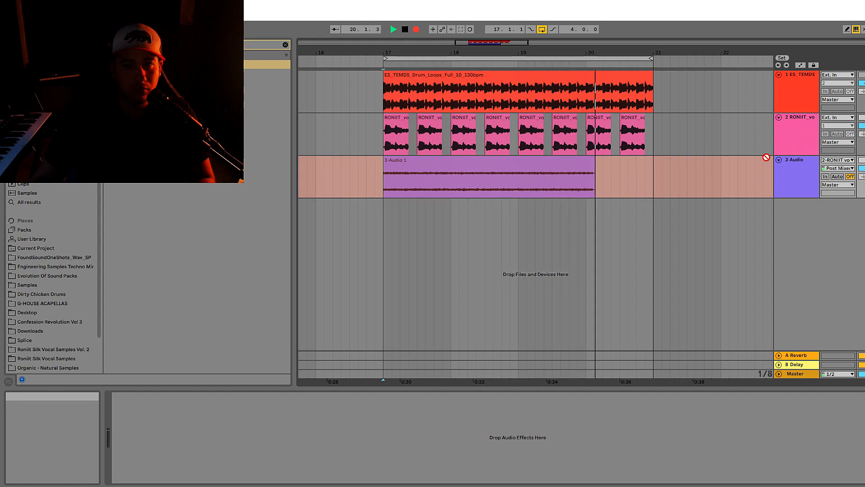
pyautogui.press('space')
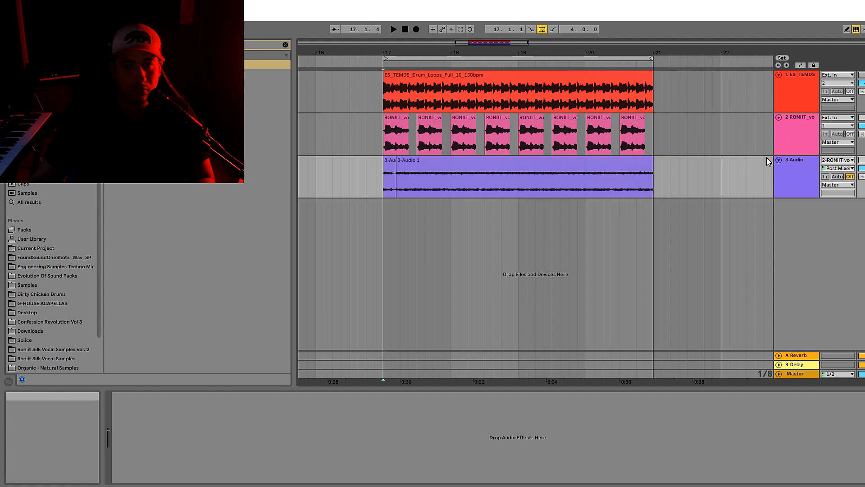
# - Delete the RONIIT vocal track and play back the recorded reverb clip
pyautogui.click(810, 128)
pyautogui.press('Delete')
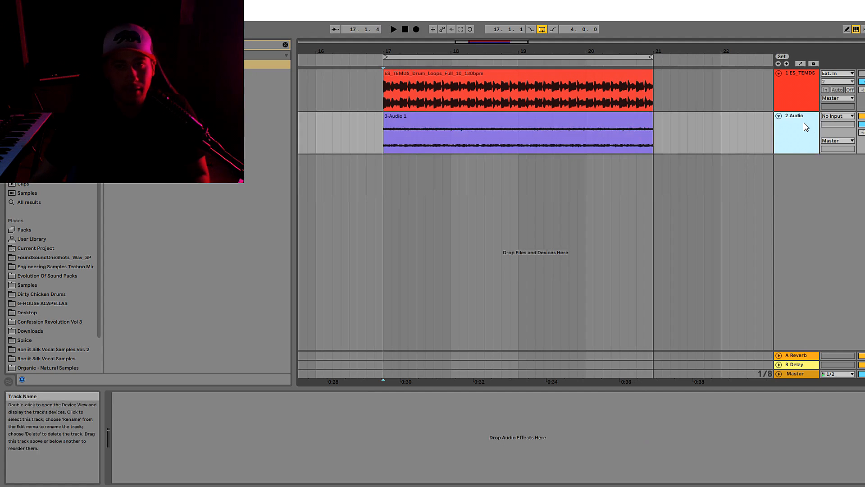
pyautogui.click(610, 122)
pyautogui.click(861, 116)
pyautogui.click(798, 130)
pyautogui.click(863, 124)
pyautogui.press('space')
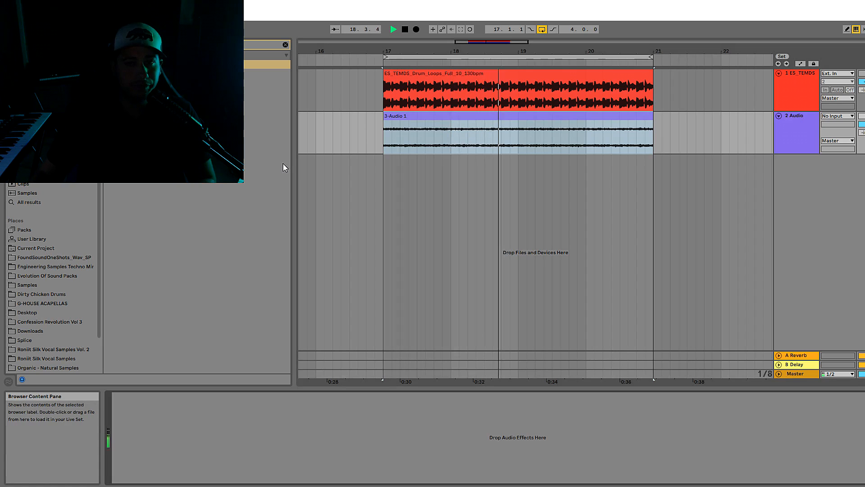
pyautogui.press('space')
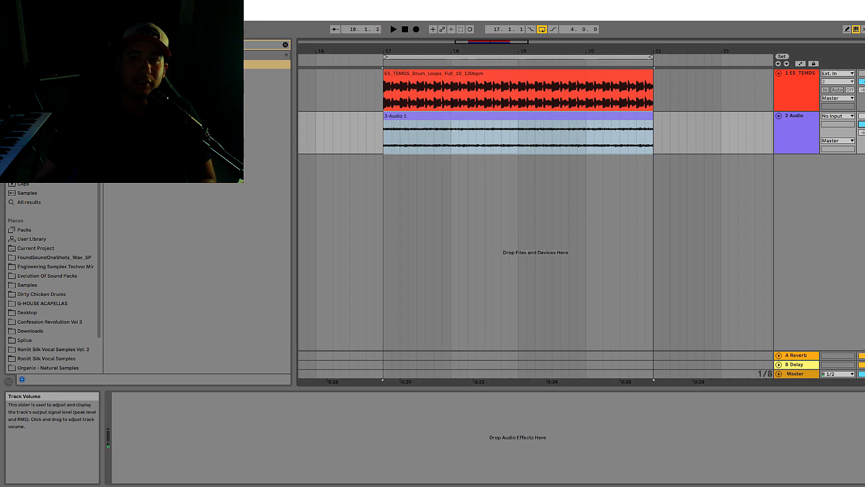
# - Activate both the drum loop track and the recorded reverb track and play them from bar 17
pyautogui.click(861, 116)
pyautogui.click(862, 73)
pyautogui.click(545, 76)
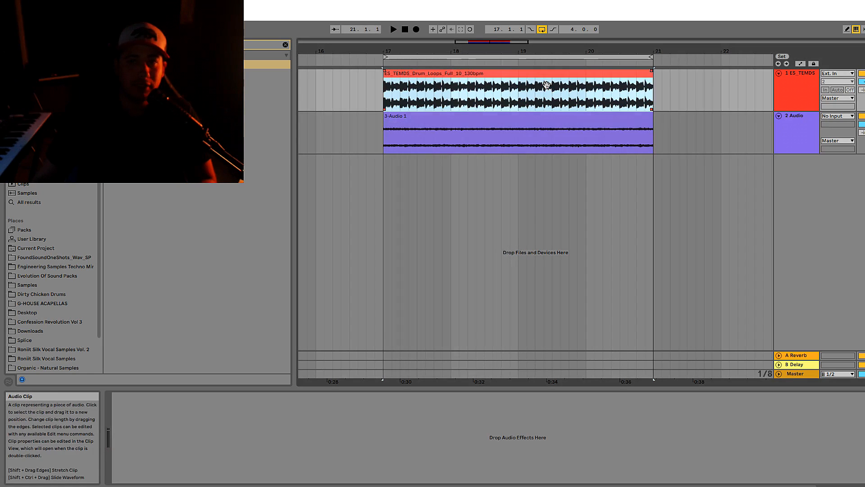
pyautogui.press('space')
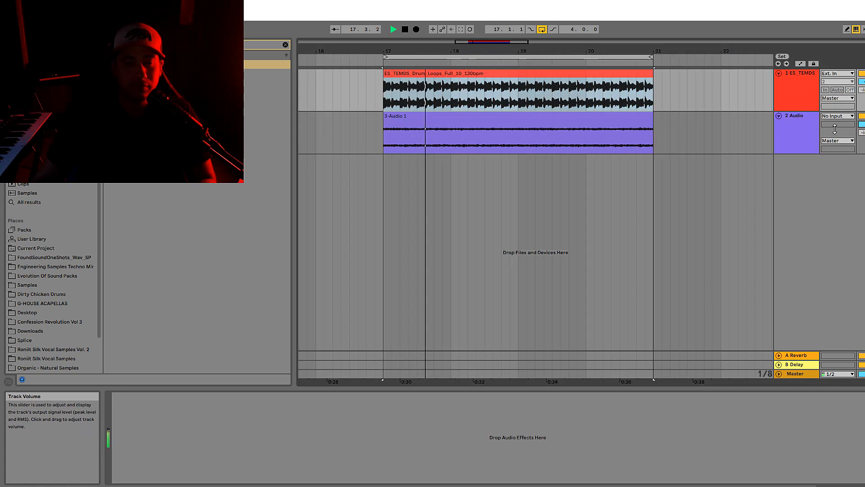
# - Add LFOTool_x64 to the recorded reverb track and close its plug-in window
pyautogui.click(794, 138)
pyautogui.click(286, 46)
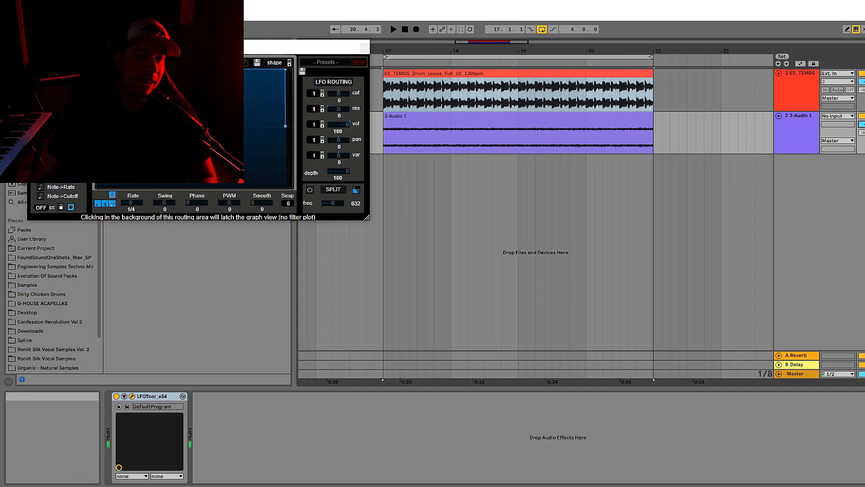
pyautogui.click(365, 48)
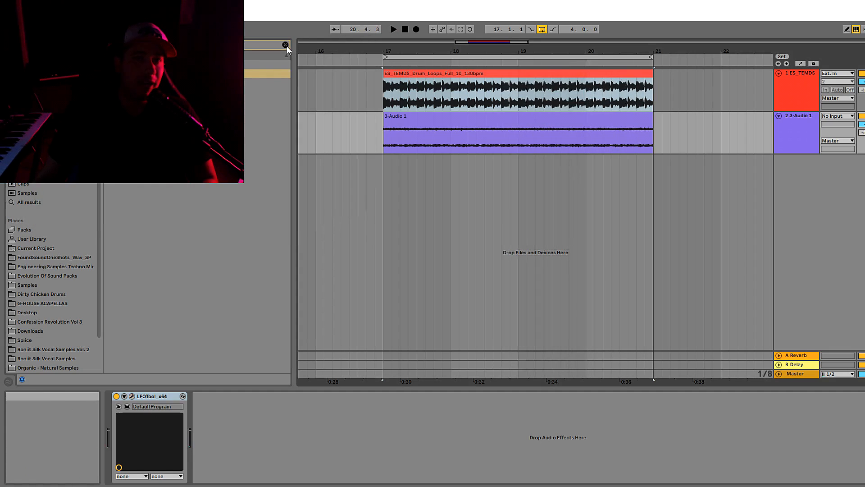
# - Search the audio effects for "eq" and add EQ Eight after LFOTool_x64 on the recorded reverb track
pyautogui.click(286, 45)
pyautogui.click(32, 147)
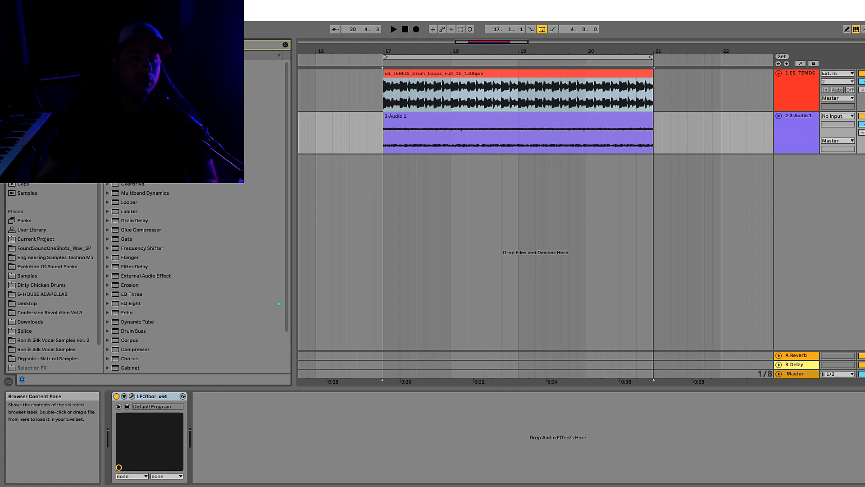
pyautogui.write('eq')
pyautogui.press('Return')
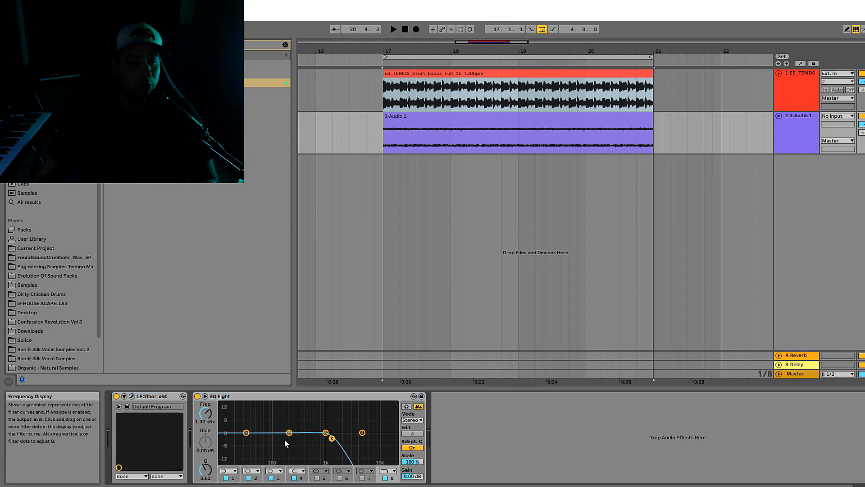
# - In EQ Eight, make band 2 a low cut at about 200 Hz and move the band 8 high cut to about 2.67 kHz during playback
pyautogui.click(251, 469)
pyautogui.click(251, 422)
pyautogui.press('space')
pyautogui.moveTo(289, 438); pyautogui.dragTo(342, 435)
pyautogui.press('space')
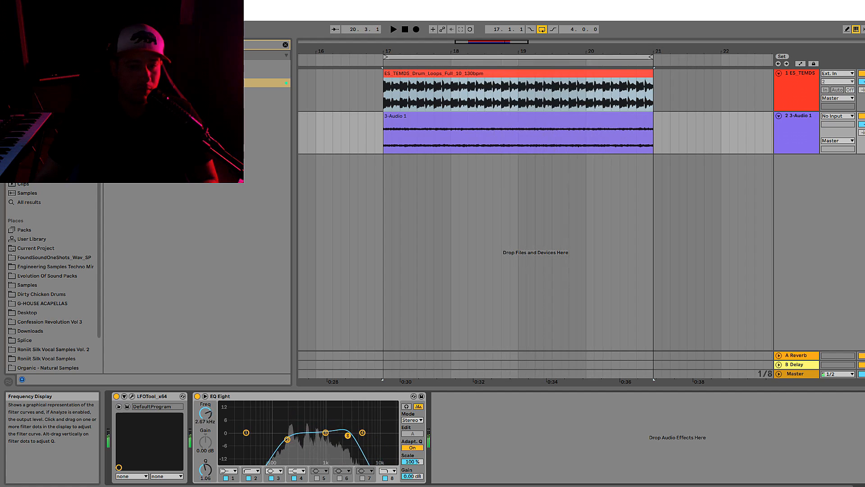
# - Search for Resonators and add it between LFOTool_x64 and EQ Eight on the recorded reverb track
pyautogui.click(286, 45)
pyautogui.hotkey('ctrl', 'f')
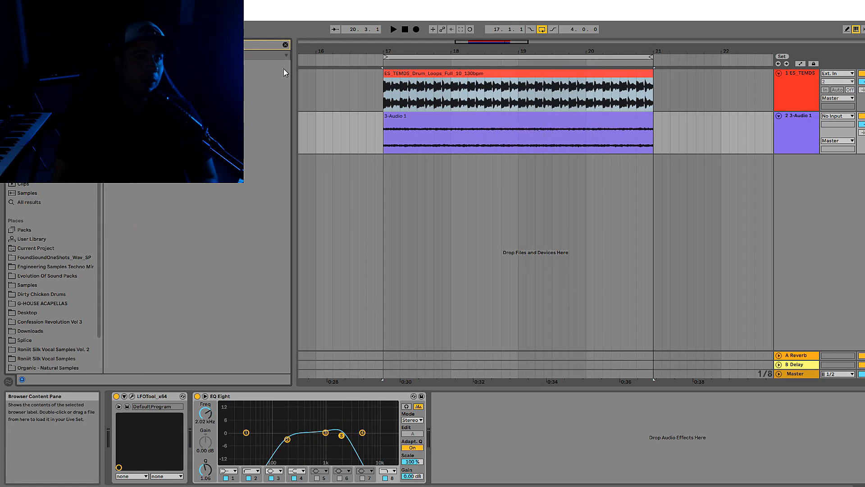
pyautogui.moveTo(155, 64)
pyautogui.mouseDown()
pyautogui.moveTo(233, 482)
pyautogui.moveTo(210, 459)
pyautogui.mouseUp()
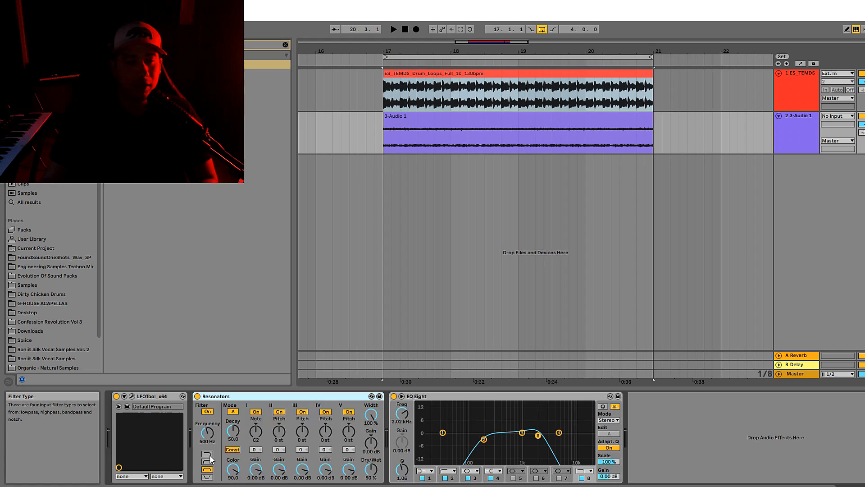
# - In Resonators, set Note to D#1, Pitch II to +7 st and Pitch III to +11 st, and audition the loop
pyautogui.click(249, 433)
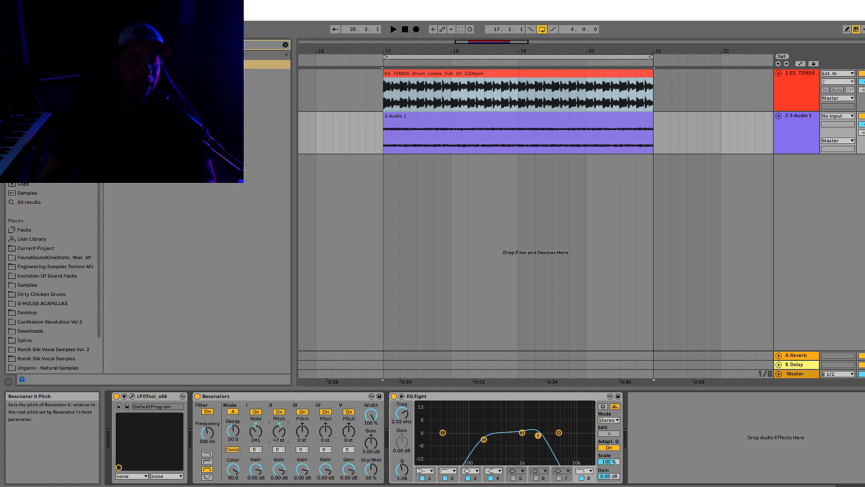
pyautogui.click(297, 429)
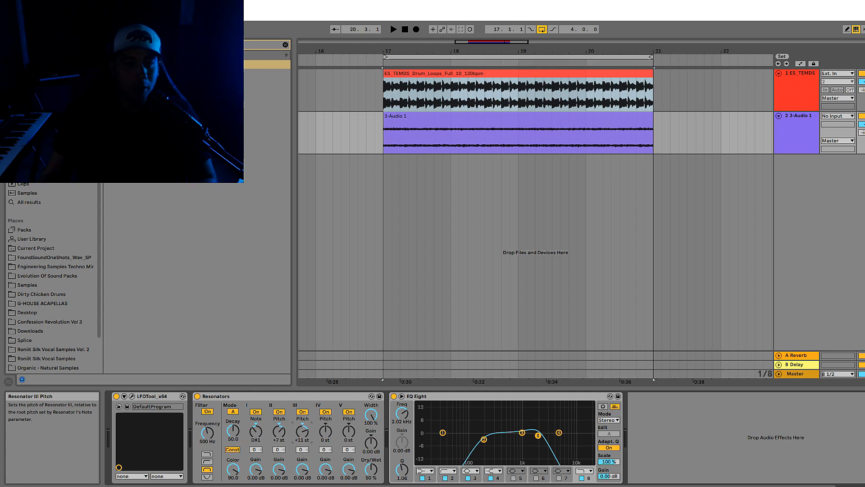
pyautogui.press('space')
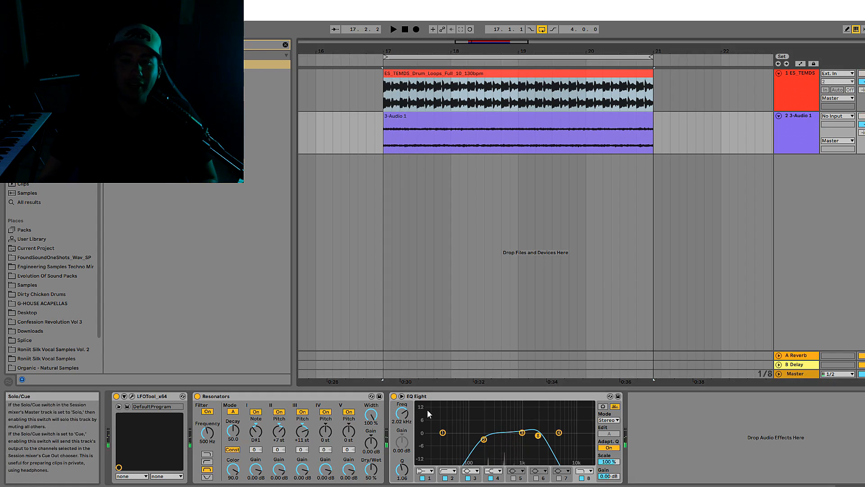
# - Bypass EQ Eight and set the Resonators' Dry/Wet to 100 %
pyautogui.click(394, 396)
pyautogui.press('space')
pyautogui.moveTo(372, 470); pyautogui.dragTo(372, 428)
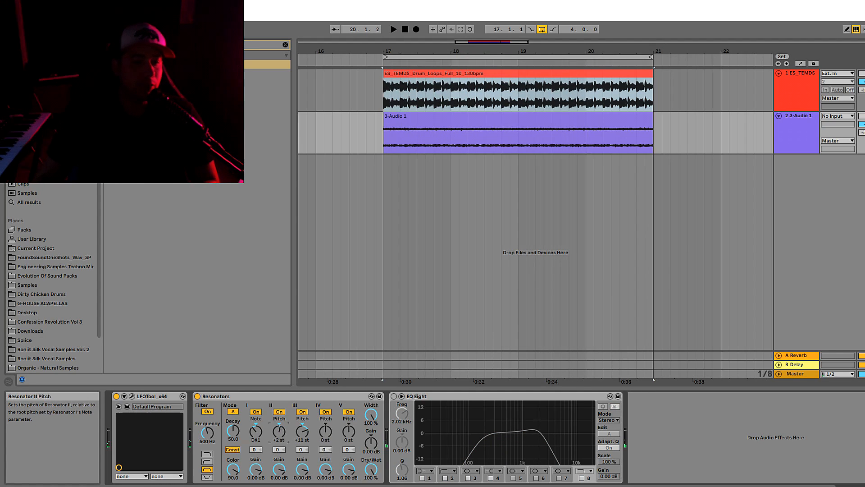
# - Set the Resonators' Pitch II to +3 st, Pitch III to +12 st, Pitch IV and V to +24 st, and Gain to 3.10 dB
pyautogui.moveTo(302, 432)
pyautogui.mouseDown()
pyautogui.moveTo(302, 474)
pyautogui.moveTo(302, 433)
pyautogui.mouseUp()
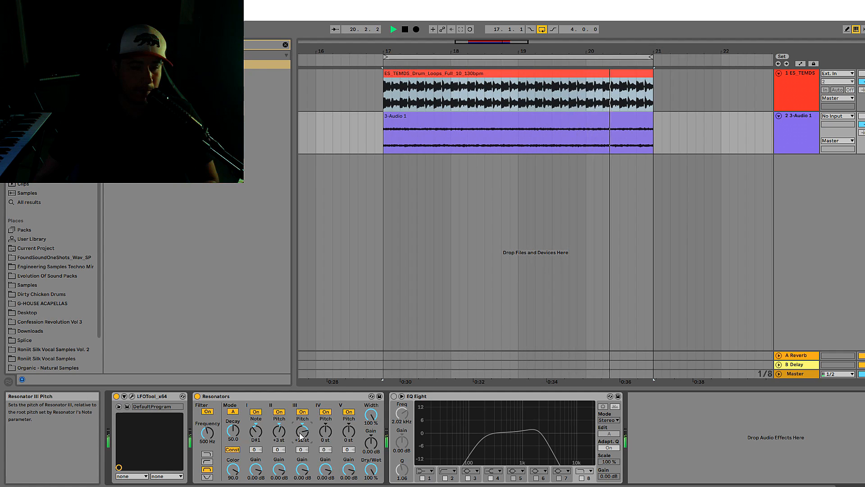
pyautogui.moveTo(325, 432); pyautogui.dragTo(344, 417)
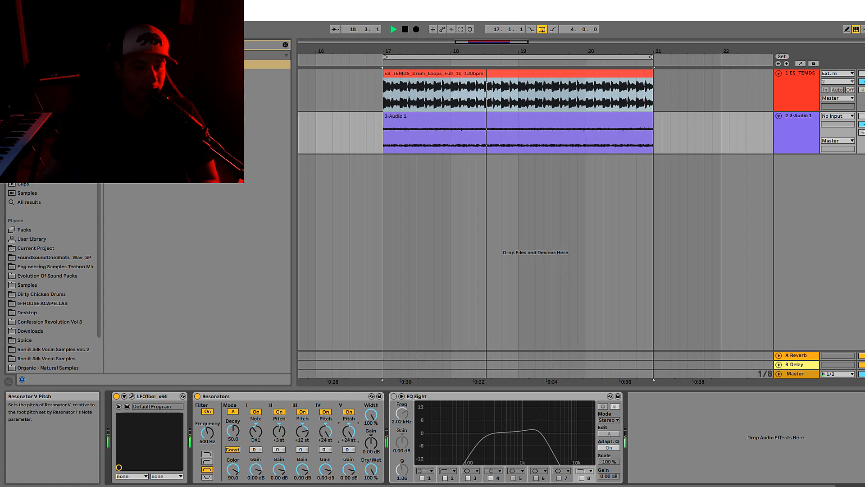
pyautogui.moveTo(371, 443); pyautogui.dragTo(371, 437)
# - Switch off the Resonators' input filter and lower Note to D#0
pyautogui.click(208, 412)
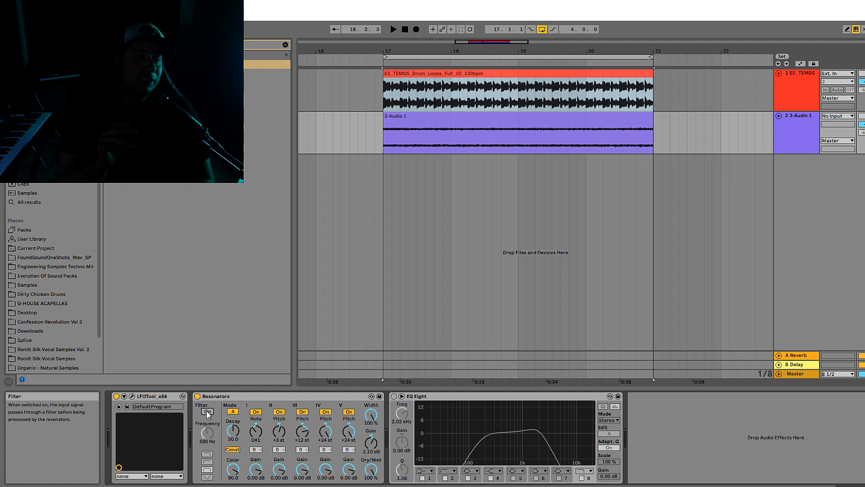
pyautogui.click(206, 411)
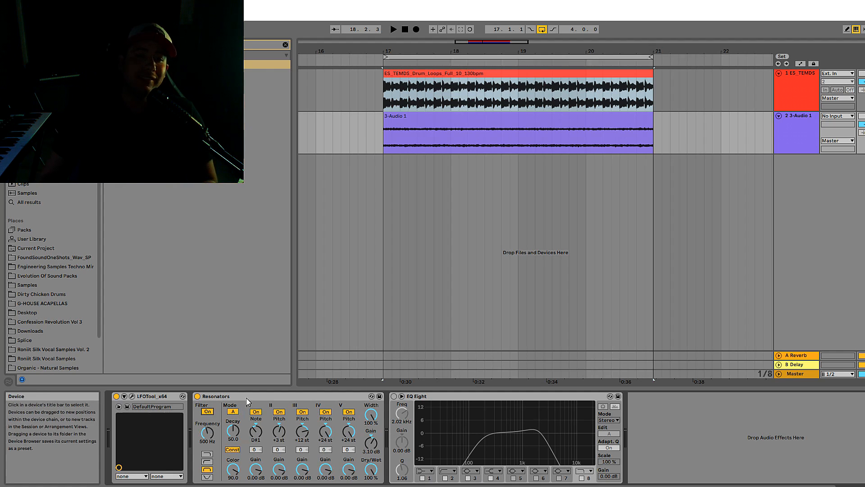
pyautogui.click(207, 411)
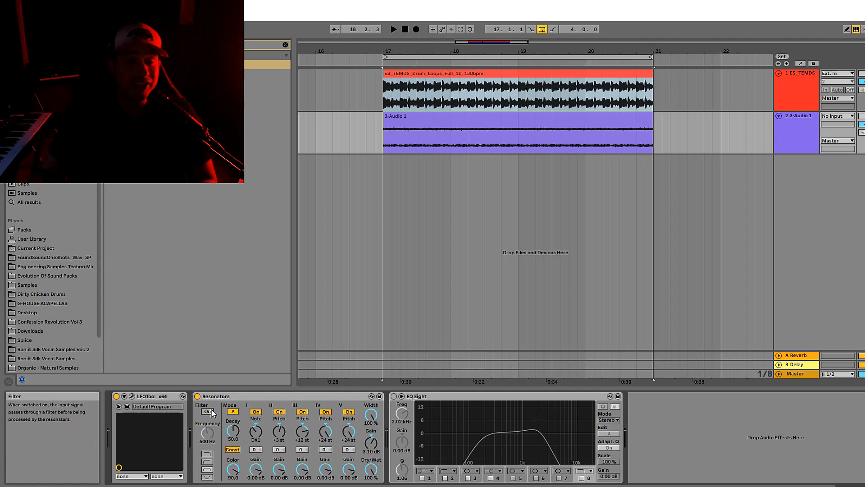
pyautogui.moveTo(256, 432); pyautogui.dragTo(255, 437)
# - Reactivate EQ Eight, set its band 2 low cut to 211 Hz and raise the band 8 high cut during playback
pyautogui.click(394, 397)
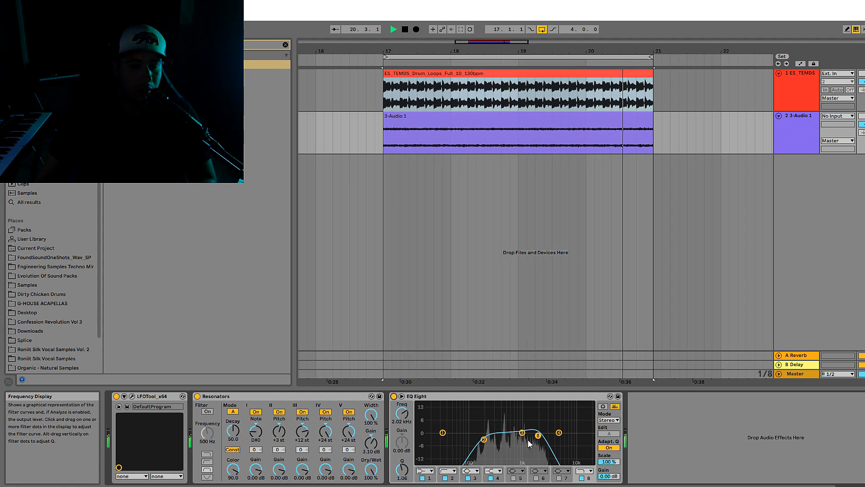
pyautogui.moveTo(485, 439)
pyautogui.mouseDown()
pyautogui.moveTo(500, 431)
pyautogui.moveTo(487, 437)
pyautogui.mouseUp()
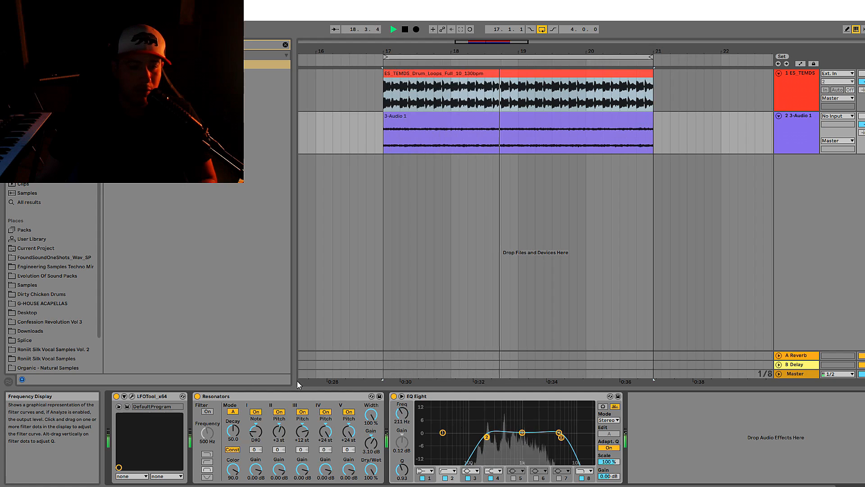
pyautogui.press('space')
# - Search for "re", add Reverb after EQ Eight on the recorded reverb track and play the loop
pyautogui.click(285, 45)
pyautogui.write('re')
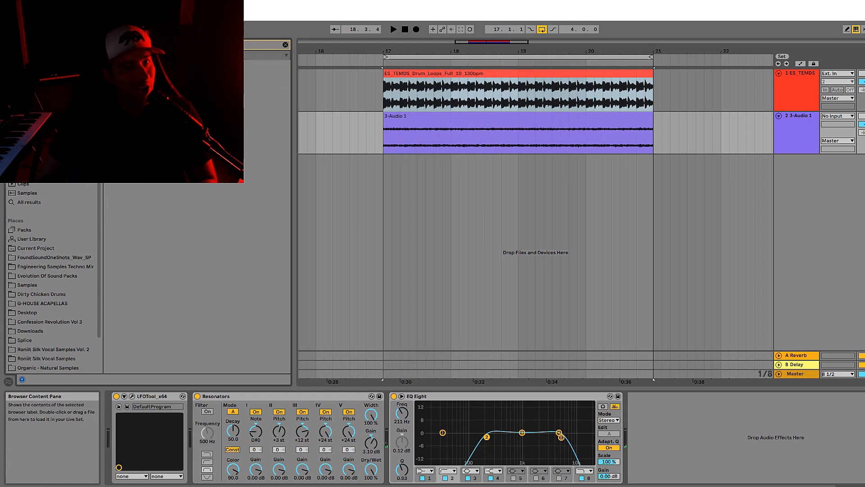
pyautogui.moveTo(619, 334); pyautogui.dragTo(674, 419)
pyautogui.press('space')
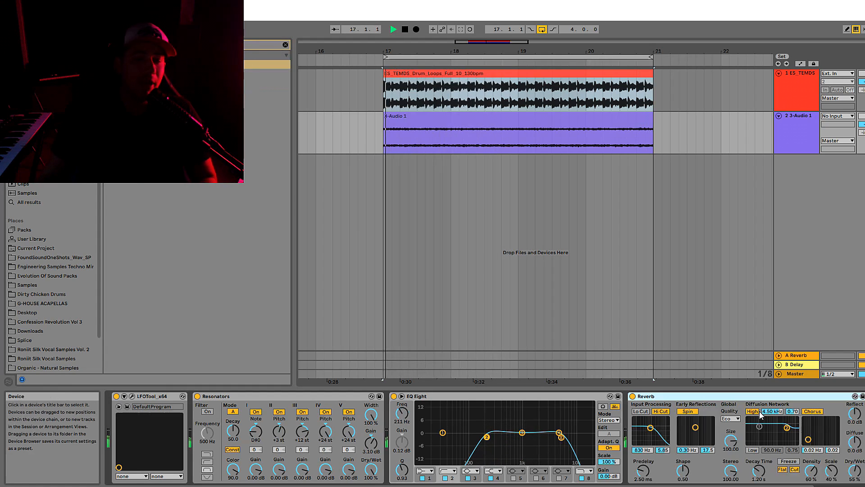
# - Set the Reverb's Dry/Wet to 65 %, Decay Time to 2.89 s, Quality to High, Size to 14.31, and enable Lo Cut with the input filter at 1.24 kHz
pyautogui.moveTo(854, 471); pyautogui.dragTo(855, 462)
pyautogui.moveTo(759, 471); pyautogui.dragTo(731, 459)
pyautogui.click(732, 419)
pyautogui.click(730, 442)
pyautogui.click(641, 412)
pyautogui.moveTo(651, 428); pyautogui.dragTo(653, 428)
pyautogui.press('space')
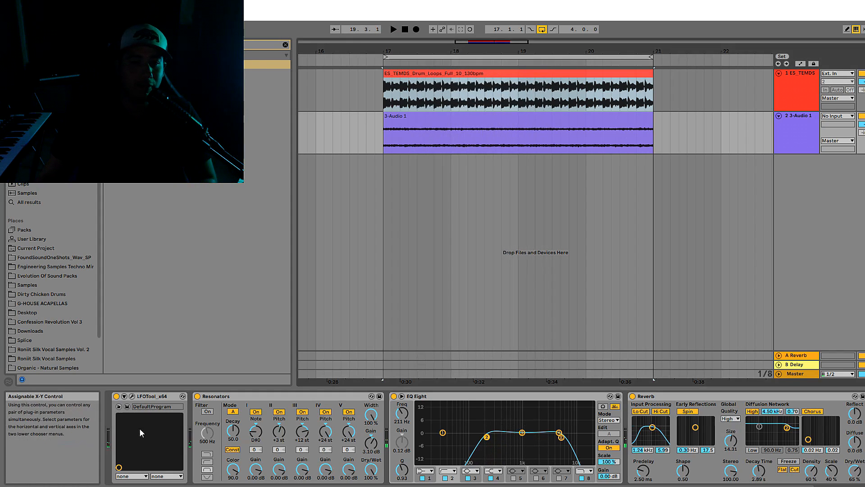
# - Move LFOTool_x64 to the end of the chain after Reverb and compare EQ Eight and Reverb on and off during playback
pyautogui.moveTo(170, 405); pyautogui.dragTo(844, 433)
pyautogui.press('space')
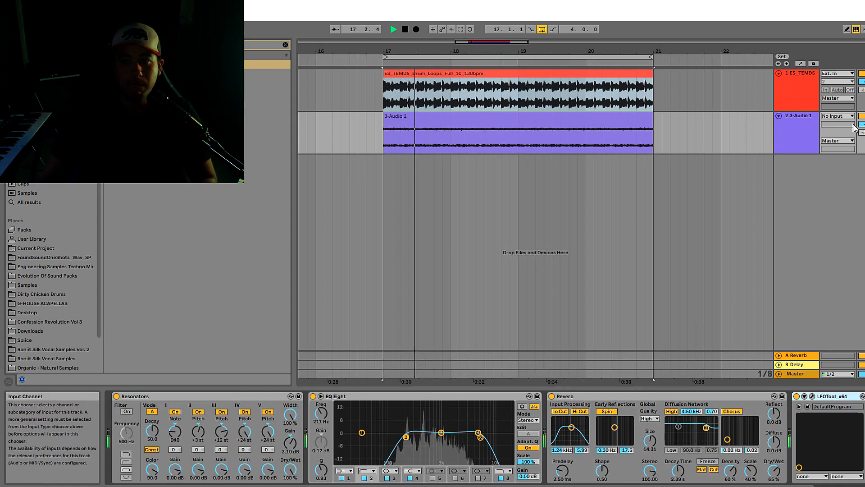
pyautogui.click(313, 396)
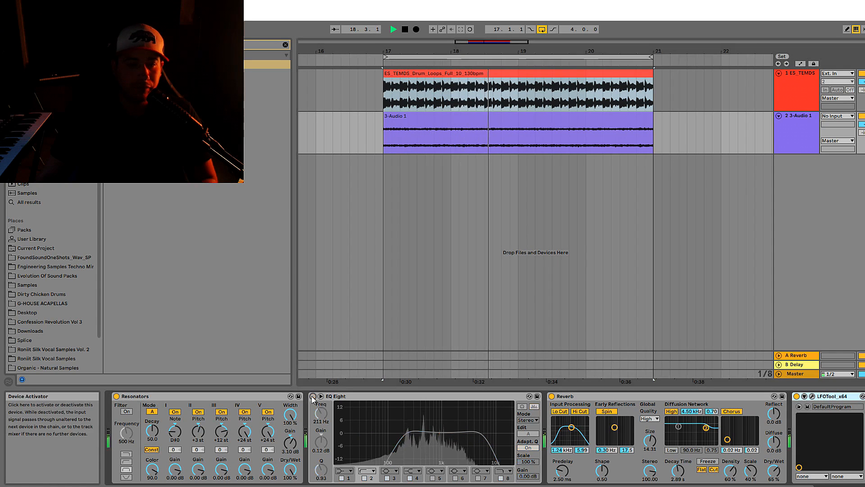
pyautogui.click(551, 396)
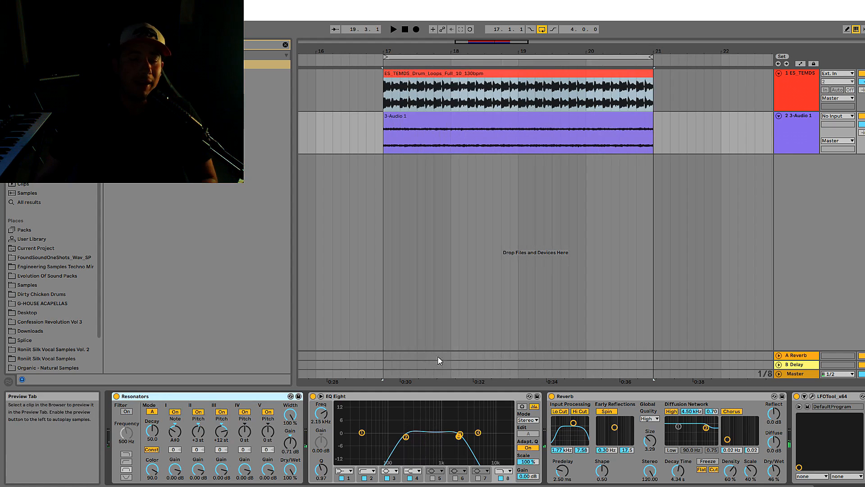
# - Delete Resonators from the recorded reverb track and play the loop
pyautogui.press('Delete')
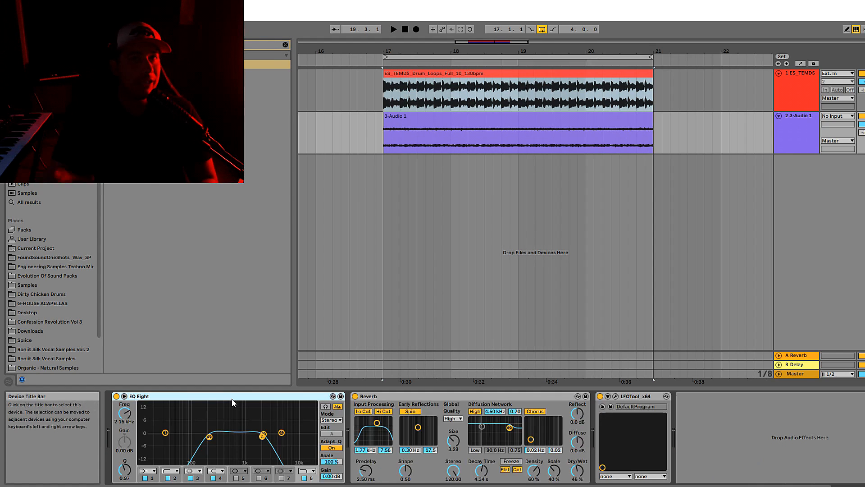
pyautogui.press('space')
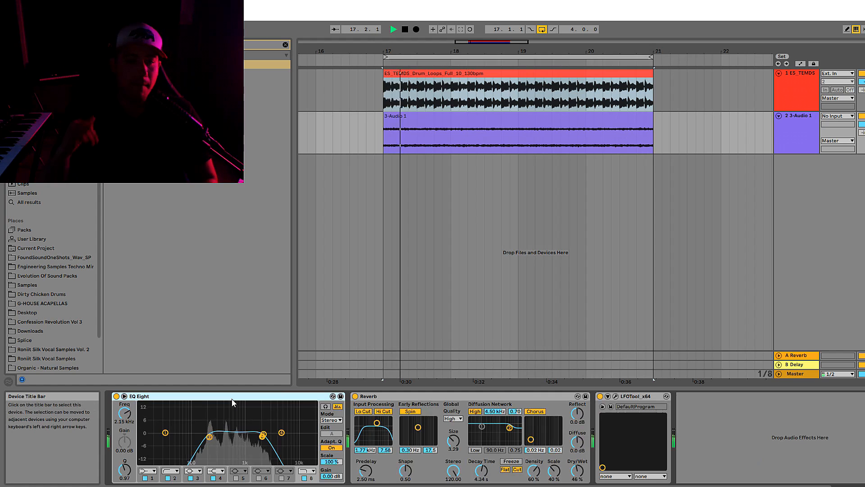
# - Transpose the 3-Audio 1 clip to -14 st, change its warp mode to Complex Pro and play it
pyautogui.click(440, 136)
pyautogui.press('space')
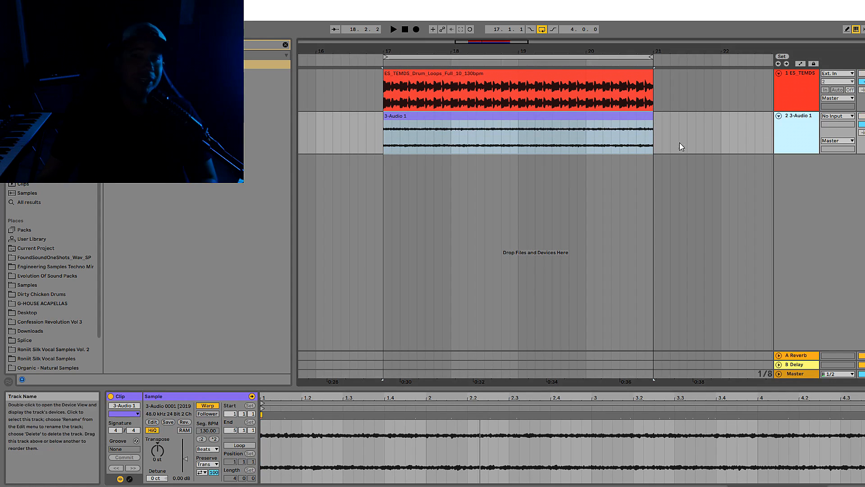
pyautogui.moveTo(157, 450); pyautogui.dragTo(157, 473)
pyautogui.click(207, 449)
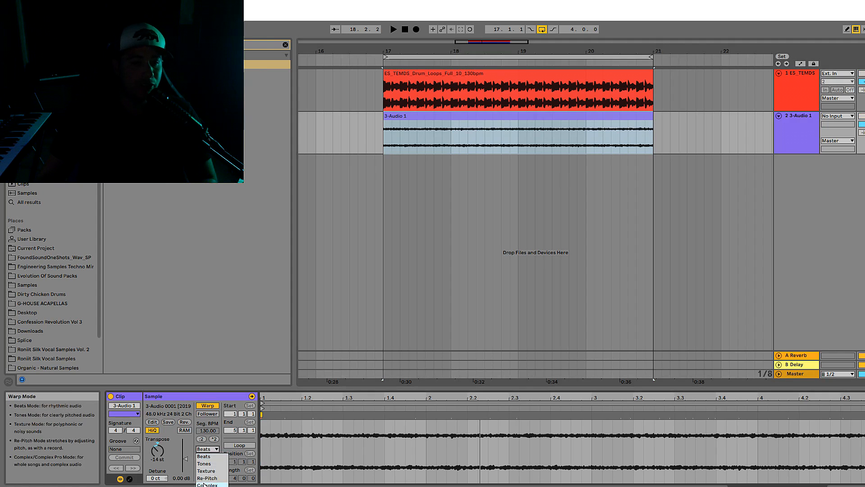
pyautogui.press('space')
pyautogui.moveTo(206, 464); pyautogui.dragTo(206, 486)
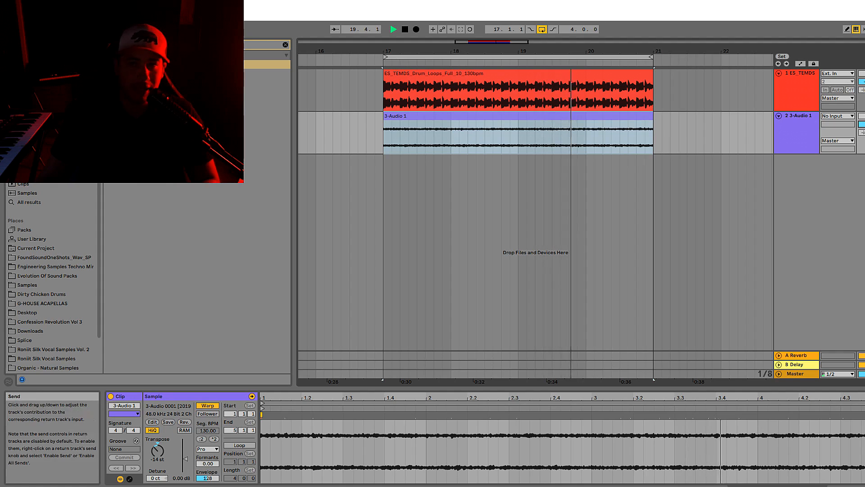
# - Audition the transposed clip against the drum loop using the recorded reverb track's mixer controls
pyautogui.click(862, 123)
pyautogui.click(862, 117)
pyautogui.click(817, 133)
pyautogui.click(862, 124)
pyautogui.click(806, 134)
pyautogui.doubleClick(593, 120)
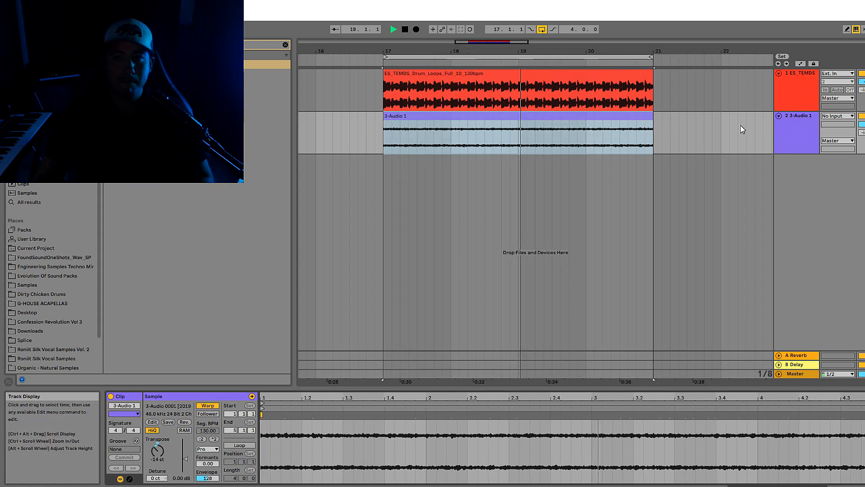
# - Add S1 Stereo Imager between Reverb and LFOTool_x64 on the recorded reverb track and play the loop
pyautogui.click(767, 122)
pyautogui.press('space')
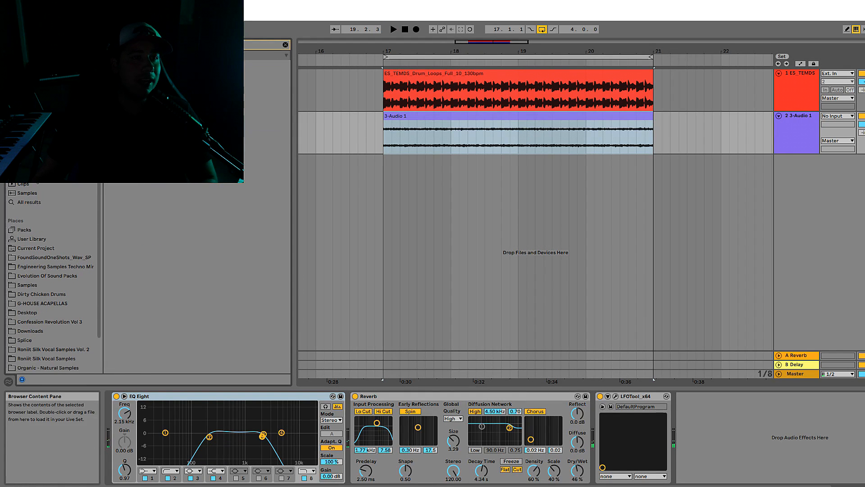
pyautogui.moveTo(552, 397); pyautogui.dragTo(602, 344)
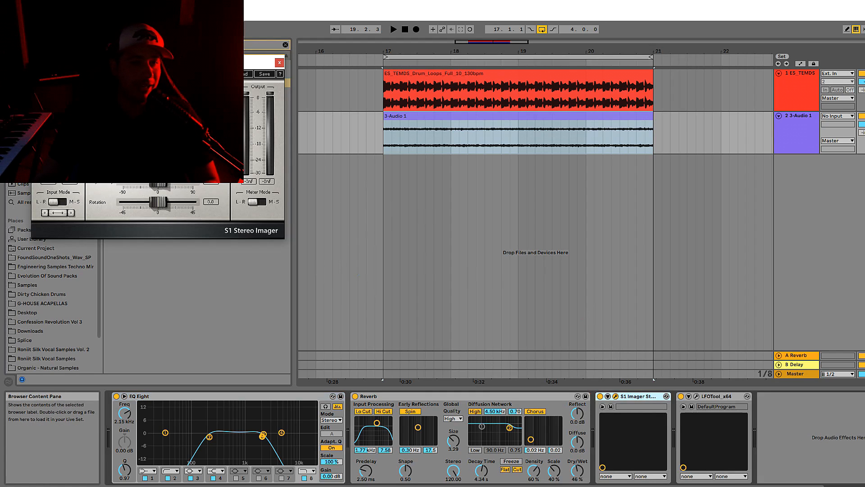
pyautogui.press('space')
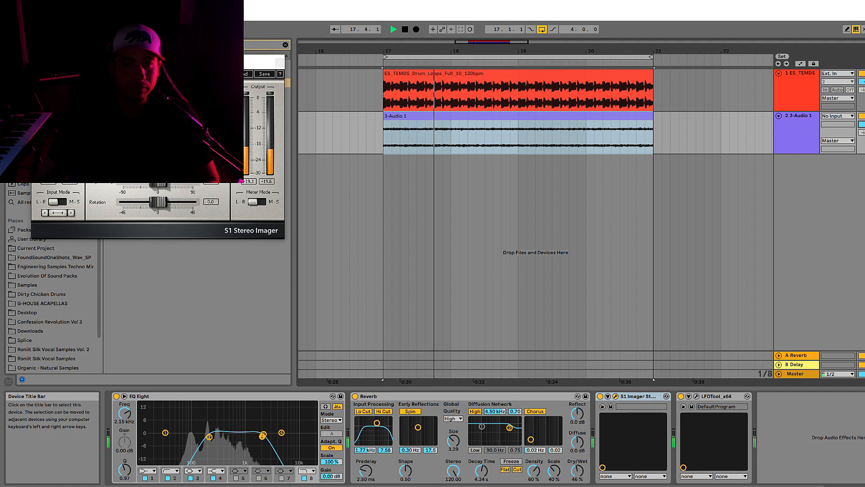
# - Reset the 3-Audio 1 clip's transpose to 0 st and display its transposition envelope
pyautogui.click(417, 118)
pyautogui.doubleClick(417, 119)
pyautogui.press('space')
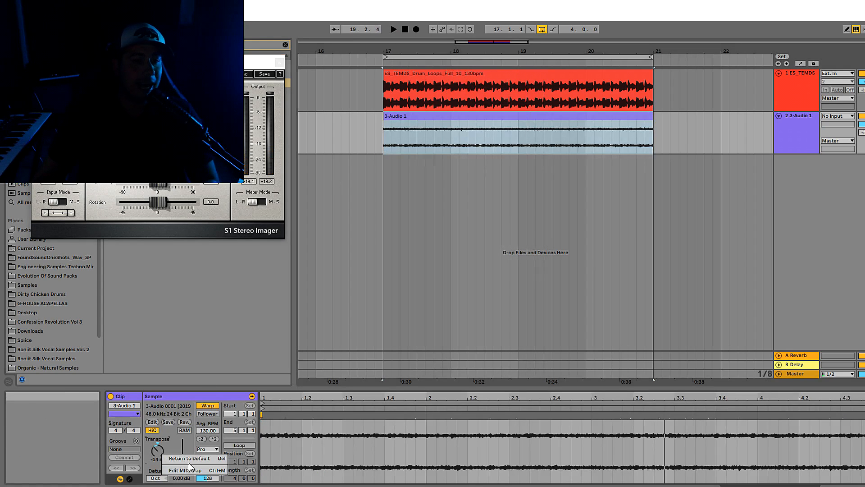
pyautogui.click(130, 479)
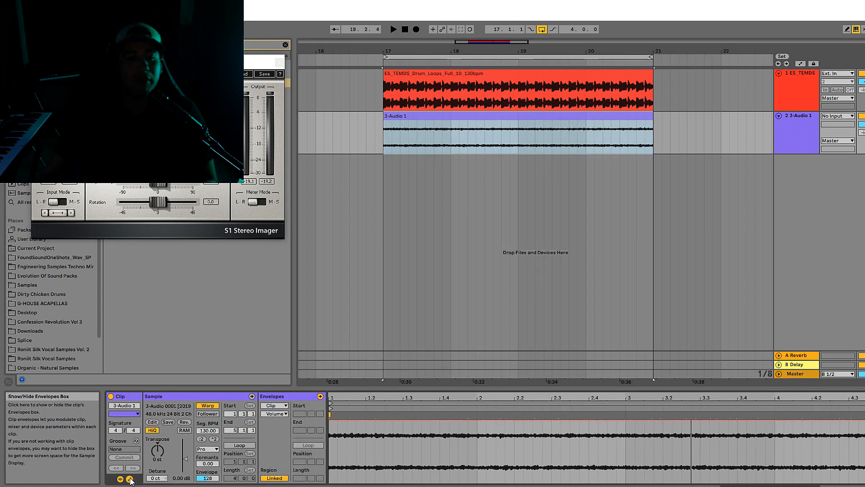
pyautogui.click(273, 414)
pyautogui.click(276, 424)
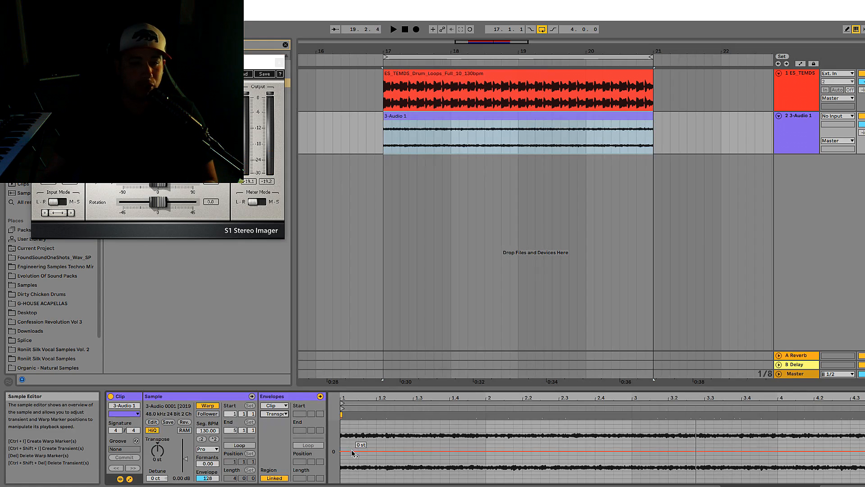
# - Draw a transposition envelope that rises to bar 2 of the clip and falls to -9 st at bar 3
pyautogui.moveTo(359, 452); pyautogui.dragTo(632, 471)
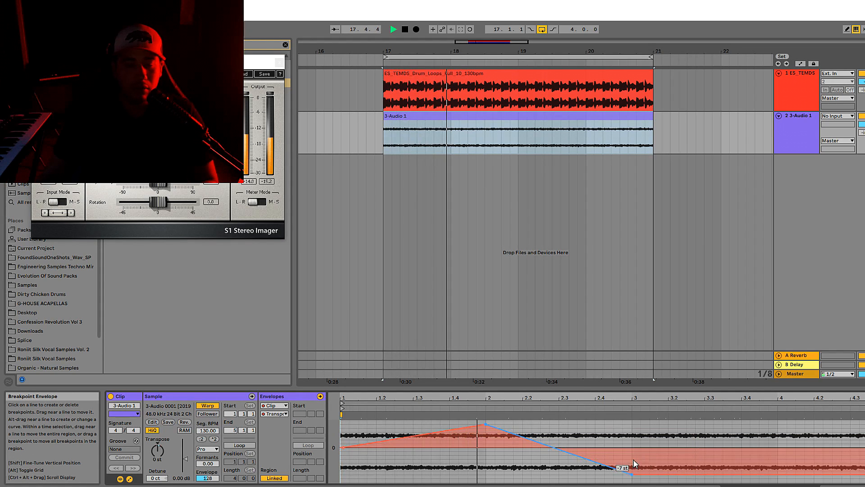
pyautogui.moveTo(632, 474); pyautogui.dragTo(632, 481)
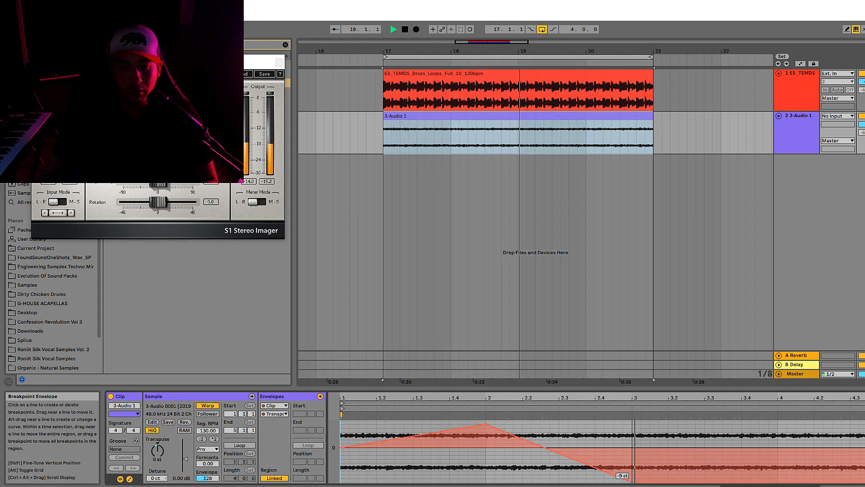
# - Delete the transposition envelope's breakpoints at bars 2 and 3 of the clip
pyautogui.click(486, 424)
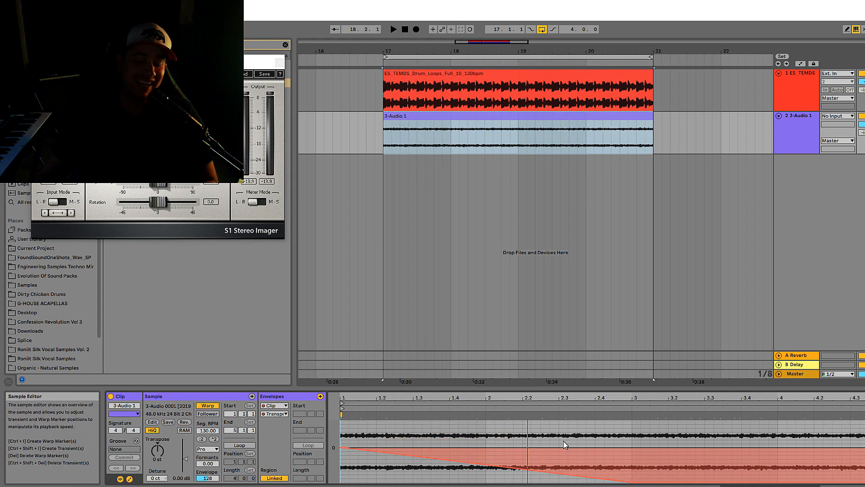
pyautogui.click(632, 481)
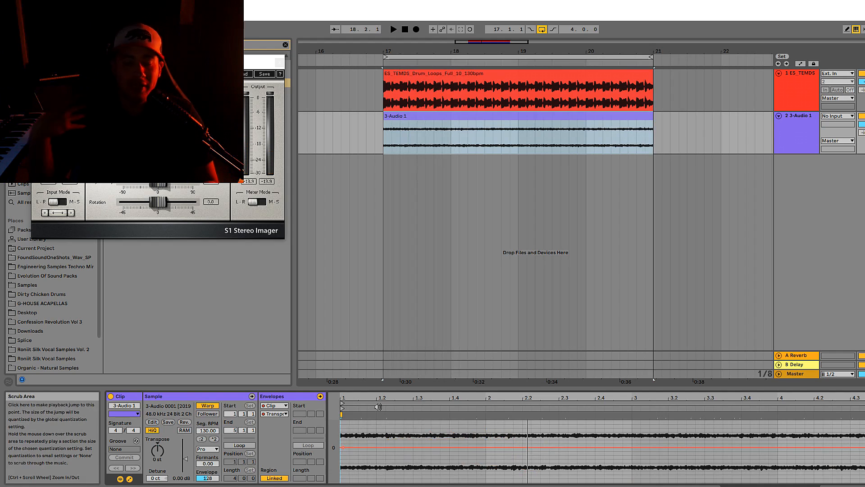
# - Close the clip detail view and the S1 Stereo Imager window, and display the 3-Audio 1 track's device chain
pyautogui.hotkey('ctrl', 'alt', 'l')
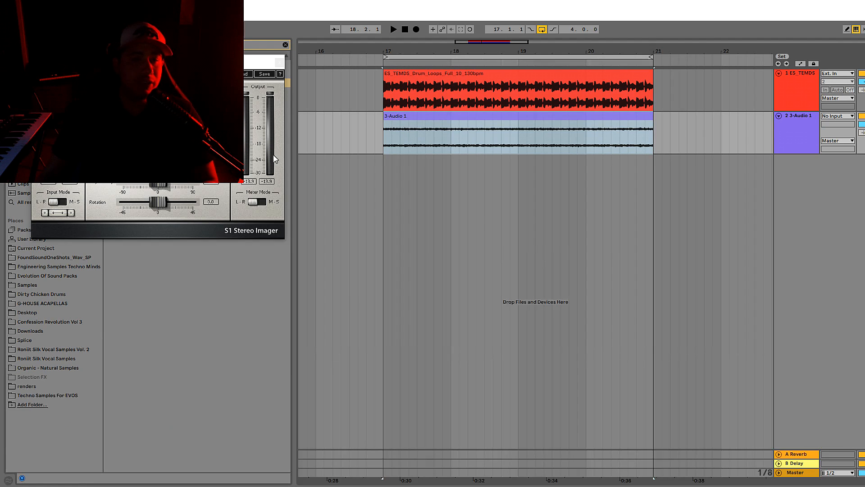
pyautogui.click(279, 63)
pyautogui.doubleClick(442, 115)
pyautogui.doubleClick(805, 130)
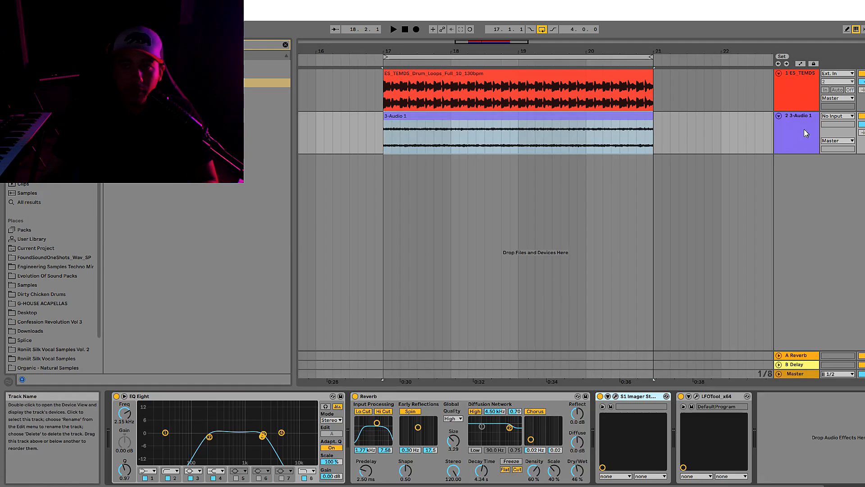
# - Insert a new empty audio track and delete the 3-Audio 1 track with its clip
pyautogui.click(609, 124)
pyautogui.click(807, 128)
pyautogui.hotkey('ctrl', 't')
pyautogui.click(802, 134)
pyautogui.press('Delete')
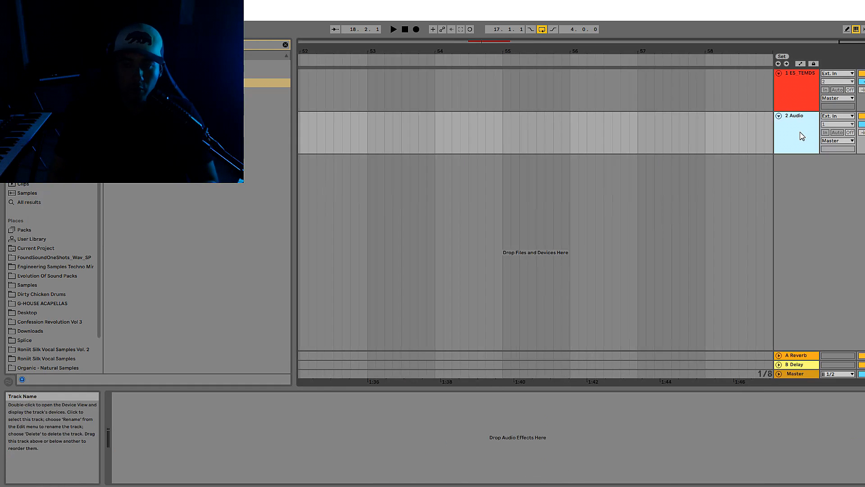
# - Place ES_TEMDS_Drum_Loops_Top_07_130bpm.wav from the Engineering Samples Techno Minds folder at bar 17 on the empty audio track and play it
pyautogui.moveTo(859, 41); pyautogui.dragTo(398, 129)
pyautogui.click(399, 131)
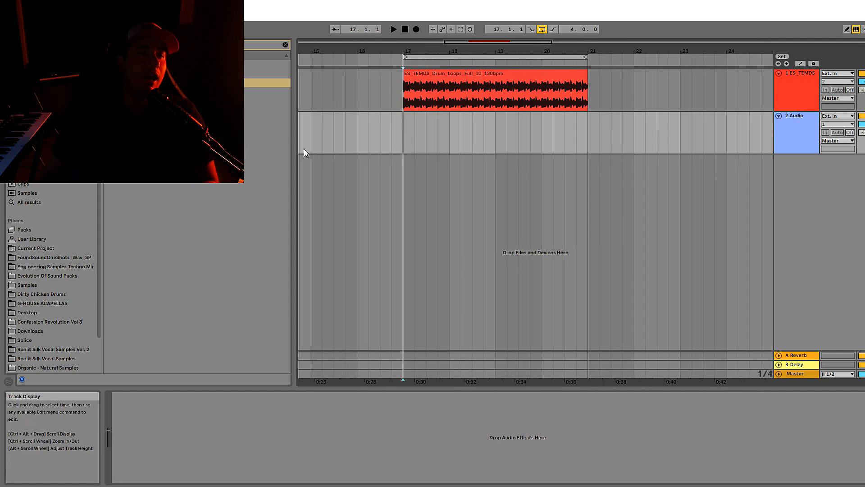
pyautogui.click(480, 77)
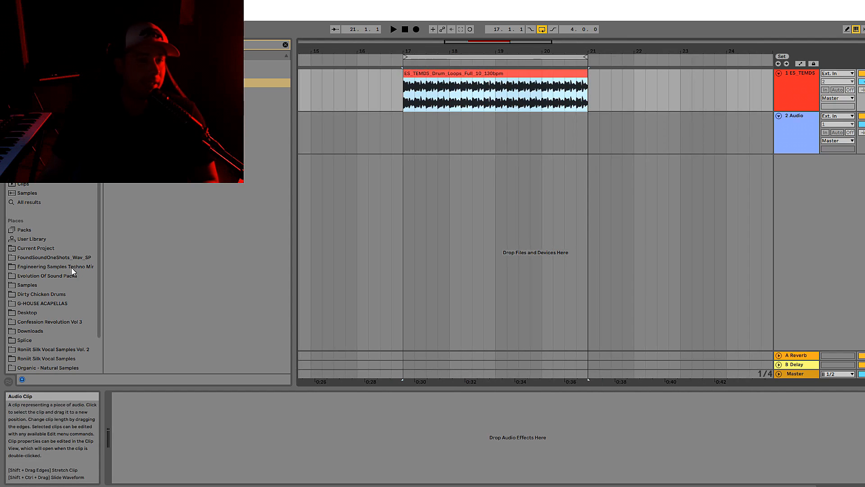
pyautogui.click(58, 266)
pyautogui.scroll(-15, 228, 238)
pyautogui.moveTo(191, 211); pyautogui.dragTo(410, 137)
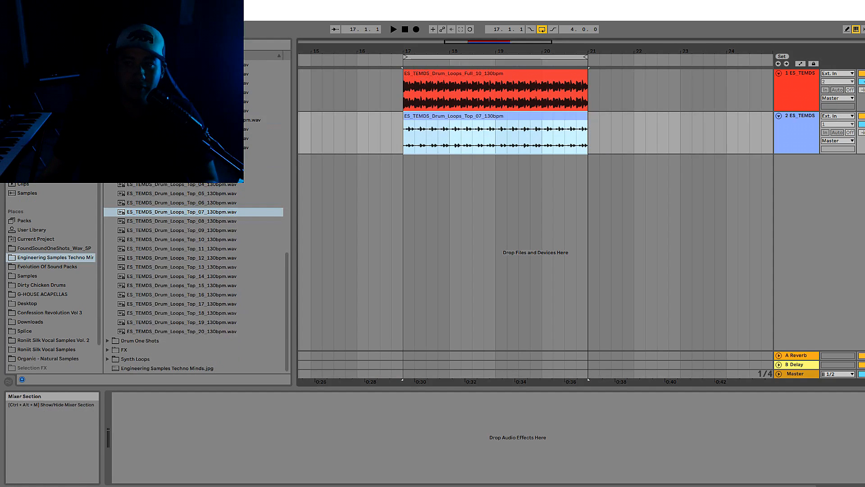
pyautogui.press('space')
pyautogui.click(789, 130)
pyautogui.press('space')
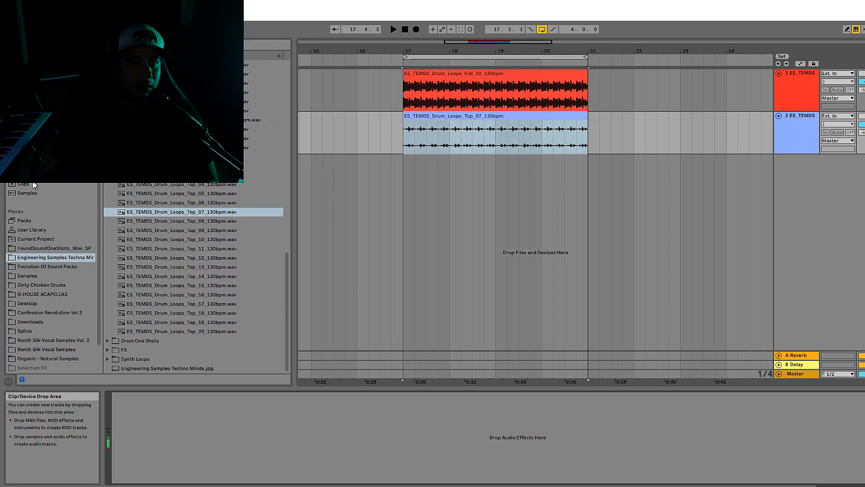
# - Add Resonators to the top-loop track, set its Dry/Wet to 100% and play the loop
pyautogui.click(28, 147)
pyautogui.write('eq')
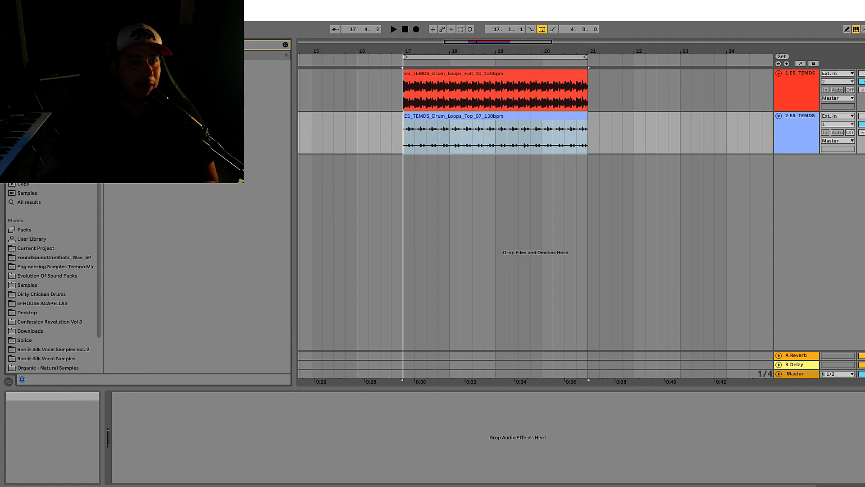
pyautogui.press('Return')
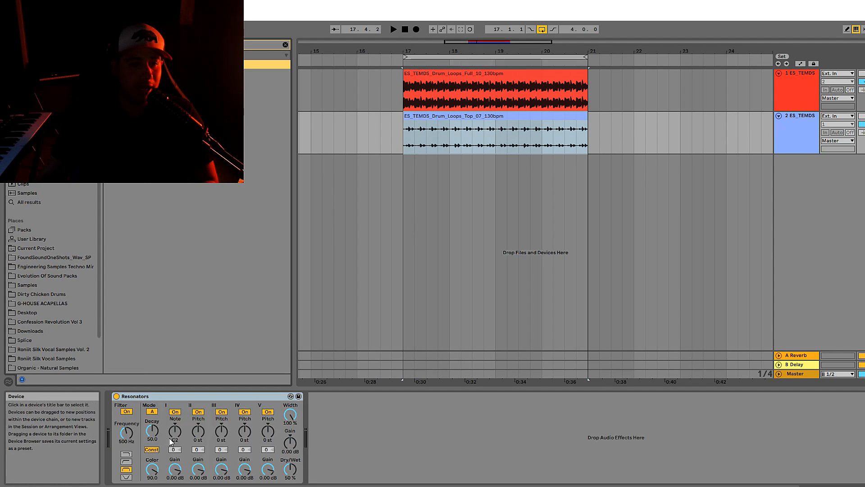
pyautogui.press('space')
# - Add Reverb after Resonators on the top-loop track and raise its Dry/Wet to 98%
pyautogui.click(285, 45)
pyautogui.hotkey('ctrl', 'f')
pyautogui.write('eq')
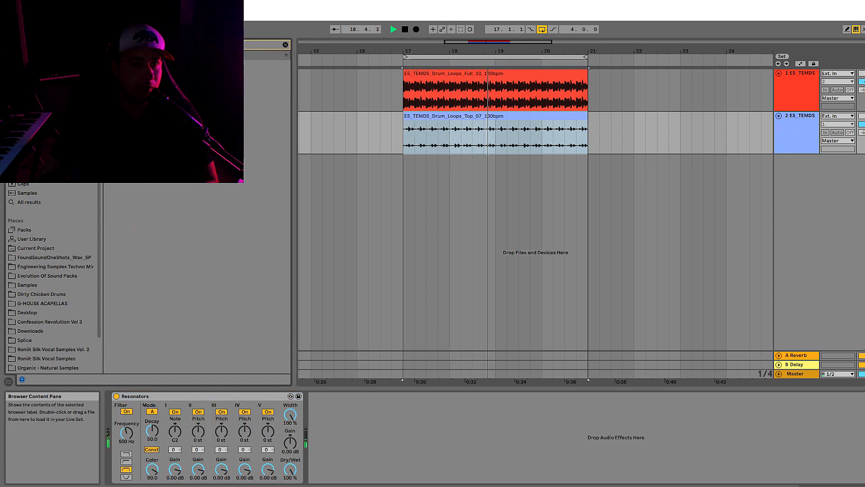
pyautogui.moveTo(296, 255); pyautogui.dragTo(373, 451)
pyautogui.moveTo(542, 470); pyautogui.dragTo(542, 430)
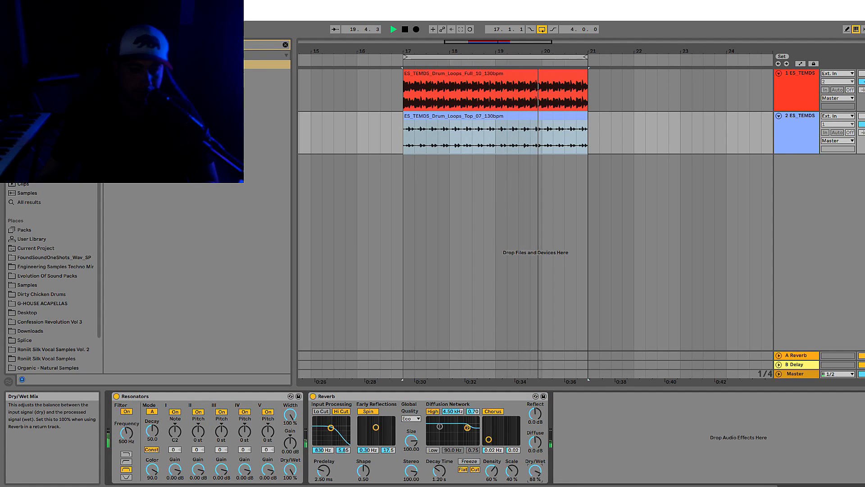
# - Set the Reverb's Size to 2.42 and Decay Time to 2.20 s, and enable Freeze during playback
pyautogui.moveTo(441, 471); pyautogui.dragTo(412, 486)
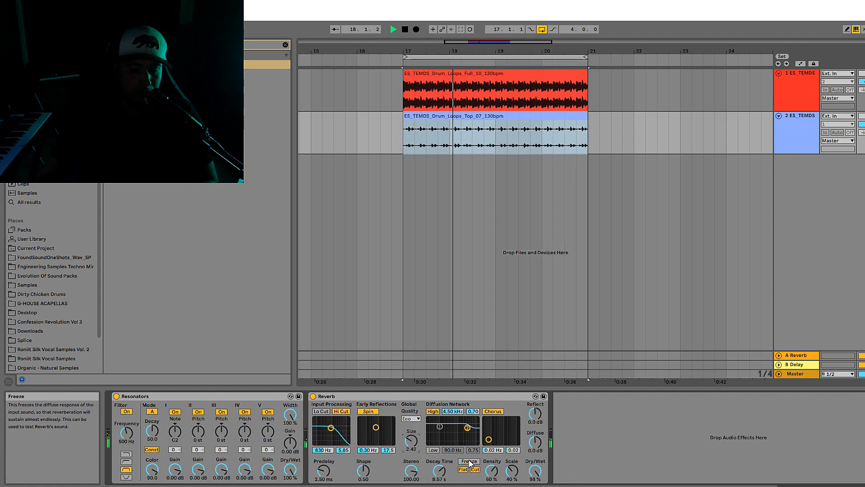
pyautogui.moveTo(440, 471); pyautogui.dragTo(439, 483)
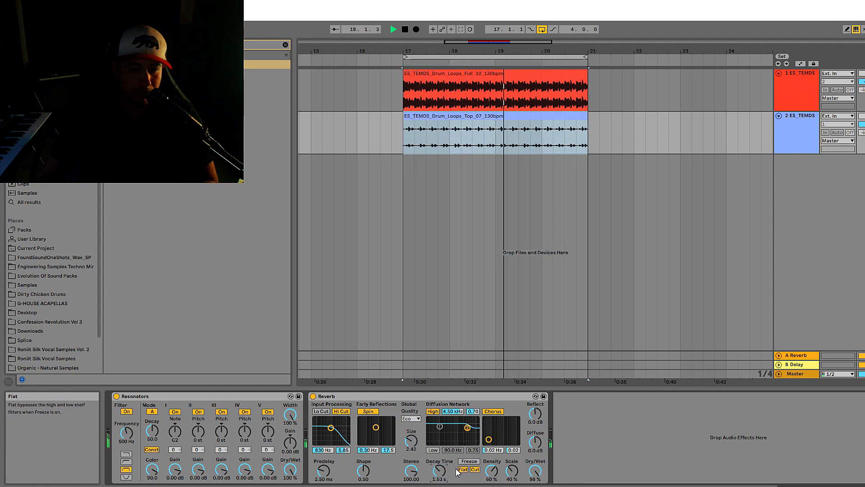
pyautogui.click(469, 461)
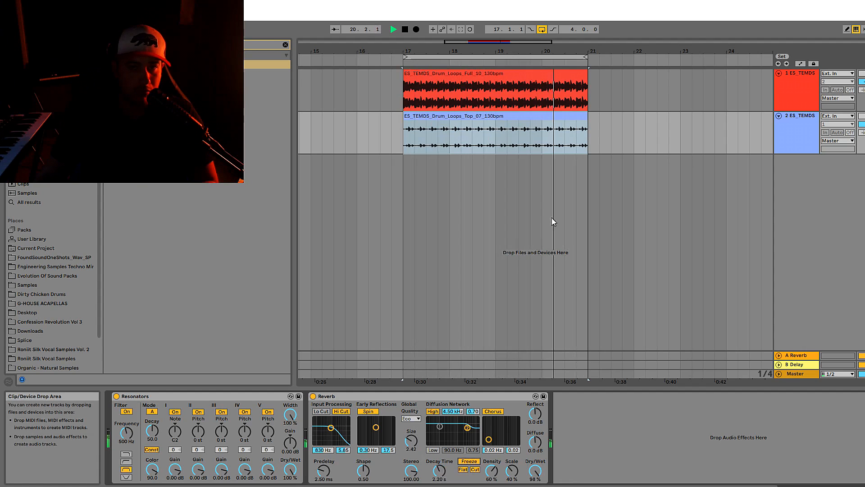
# - Resample the frozen reverb onto a new audio track from bar 17 to 21 and remove the original top-loop track
pyautogui.click(797, 132)
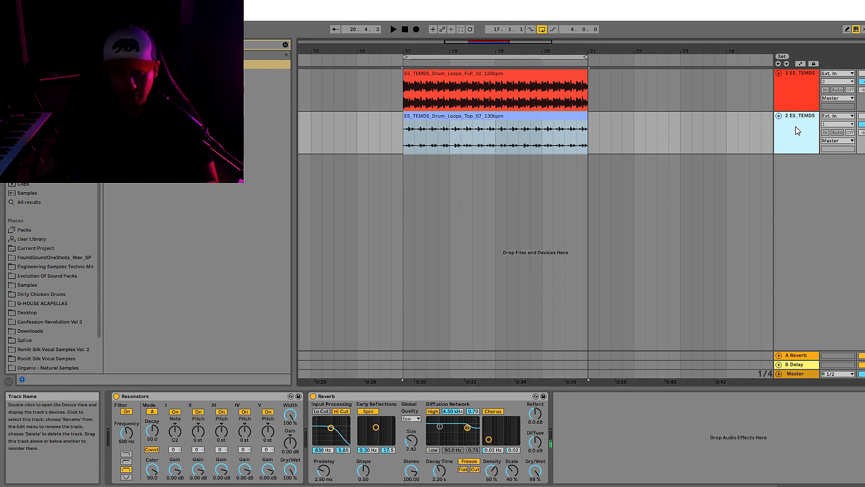
pyautogui.hotkey('ctrl', 't')
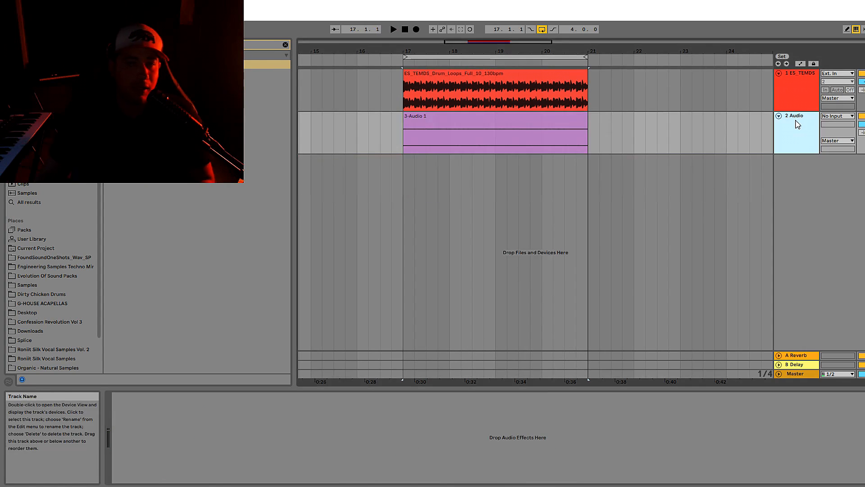
pyautogui.doubleClick(795, 120)
# - Raise the recorded 3-Audio 1 clip's gain to 16.8 dB and play it
pyautogui.doubleClick(431, 116)
pyautogui.moveTo(186, 456); pyautogui.dragTo(185, 444)
pyautogui.press('space')
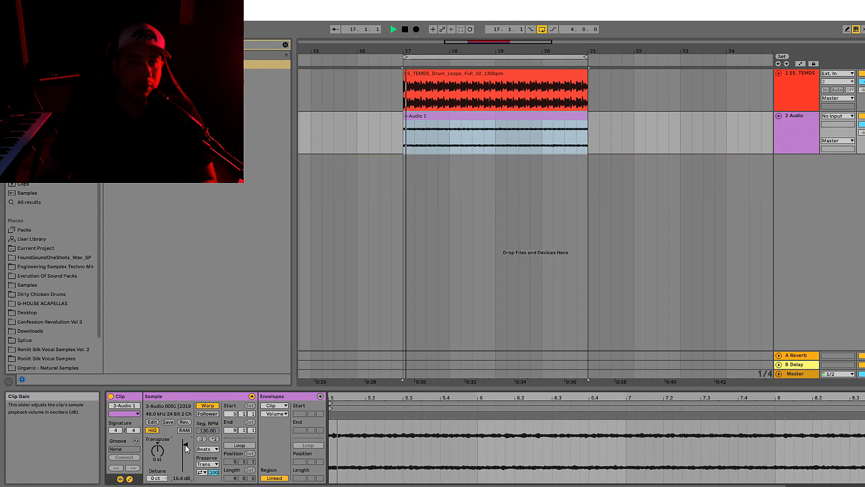
pyautogui.press('space')
# - Fade in the 3-Audio 1 clip from bar 17 to bar 18, trim its end to bar 18 and audition it
pyautogui.click(445, 127)
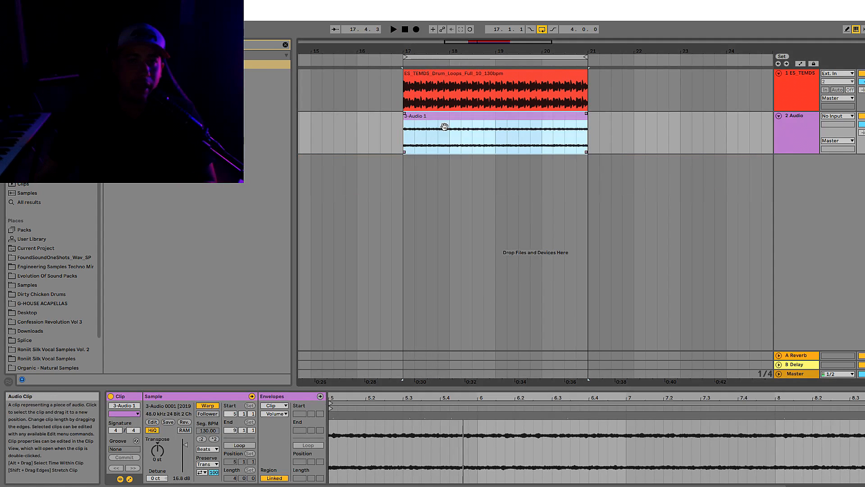
pyautogui.moveTo(450, 50); pyautogui.dragTo(514, 67)
pyautogui.moveTo(437, 114); pyautogui.dragTo(518, 117)
pyautogui.moveTo(748, 120); pyautogui.dragTo(514, 129)
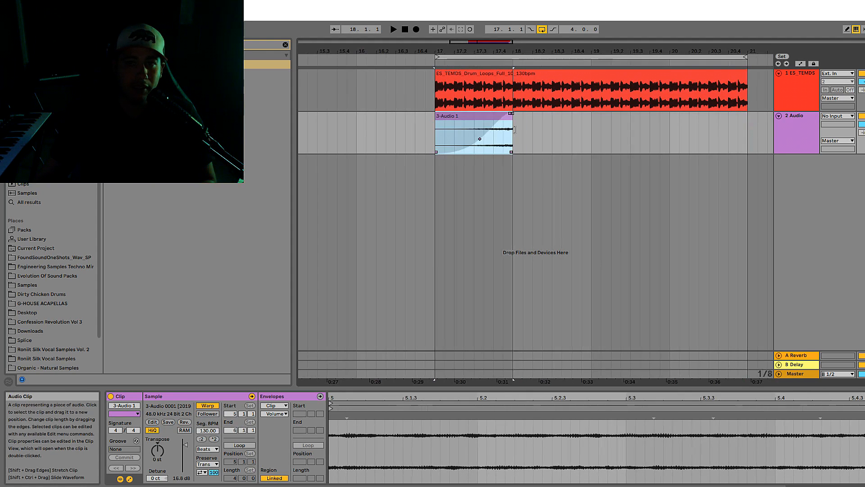
pyautogui.press('space')
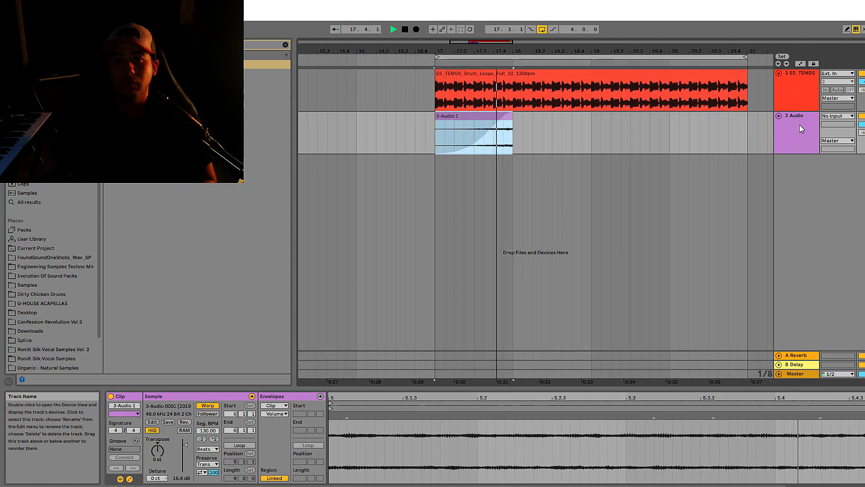
pyautogui.click(635, 136)
pyautogui.press('space')
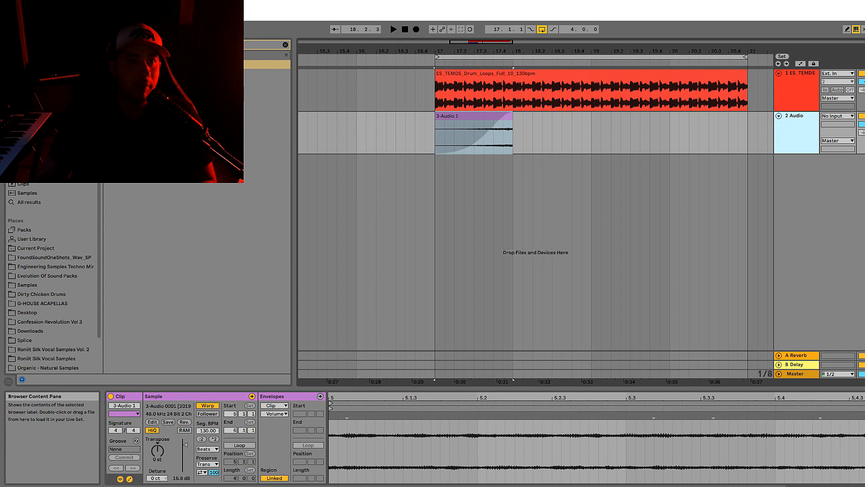
# - Add Reverb to the recorded track with High quality, Size 100, Decay Time 9.81 s and Dry/Wet 63%
pyautogui.click(790, 150)
pyautogui.press('space')
pyautogui.click(214, 419)
pyautogui.click(212, 440)
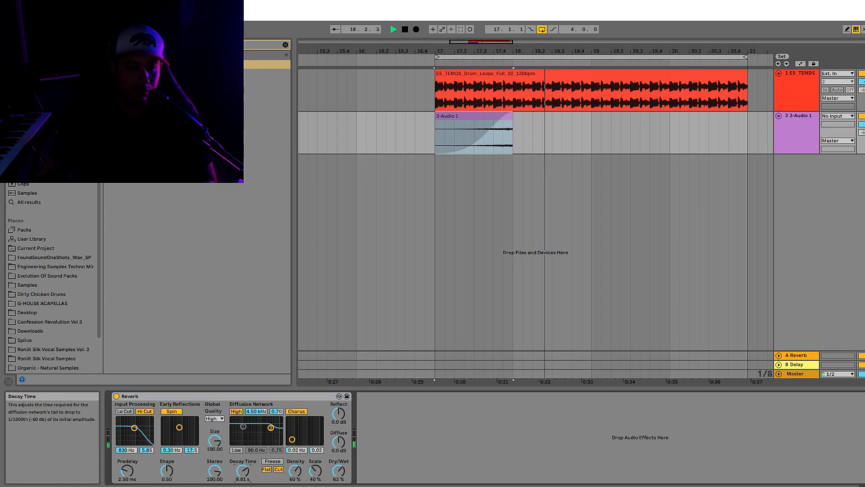
pyautogui.press('space')
# - Transpose the 3-Audio 1 clip to -7 st and play the loop with its reverb
pyautogui.doubleClick(479, 137)
pyautogui.moveTo(158, 450); pyautogui.dragTo(158, 456)
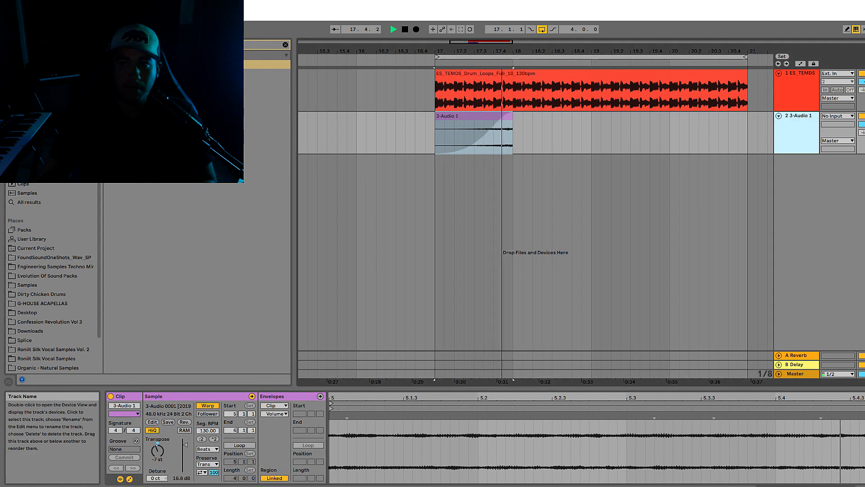
pyautogui.click(794, 130)
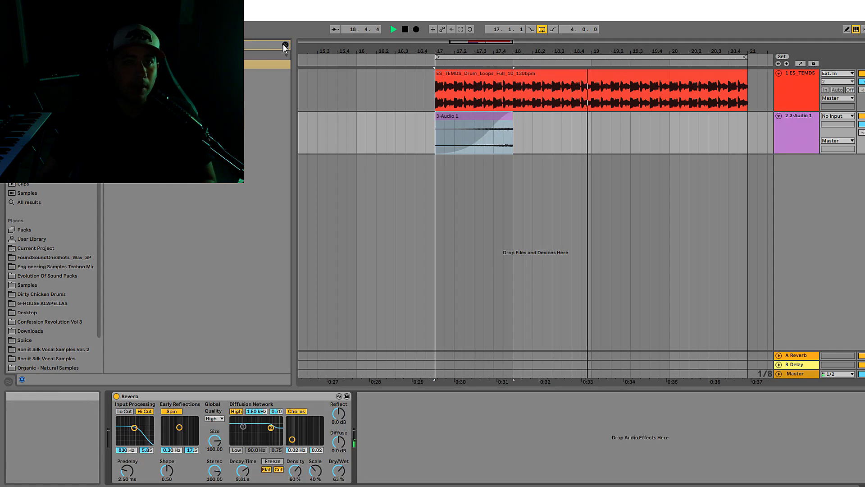
pyautogui.press('space')
# - Add Overdrive in front of Reverb on the recorded track and play the loop
pyautogui.click(286, 45)
pyautogui.press('super+f')
pyautogui.write('e')
pyautogui.moveTo(180, 73); pyautogui.dragTo(141, 411)
pyautogui.press('space')
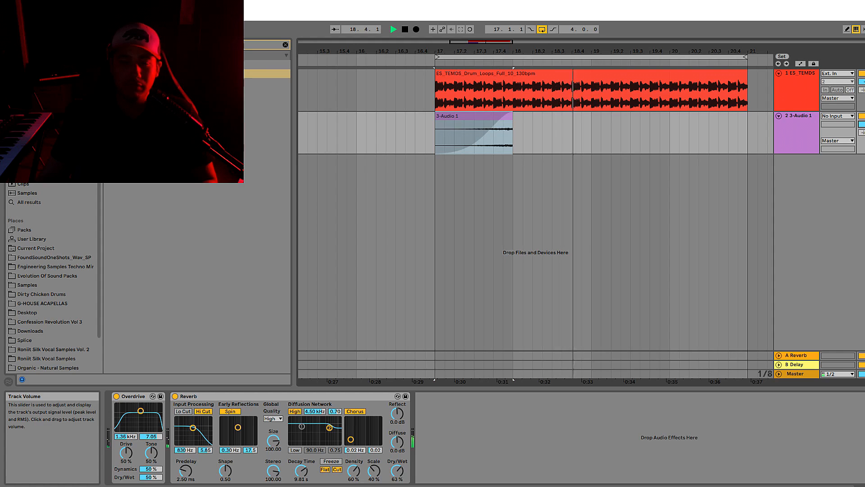
# - Move Overdrive behind Reverb in the recorded track's device chain and audition the change
pyautogui.press('space')
pyautogui.moveTo(134, 397); pyautogui.dragTo(451, 417)
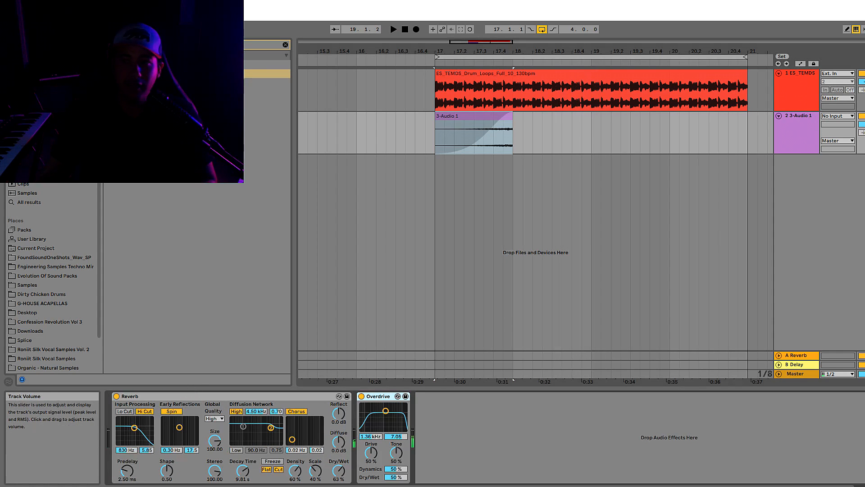
pyautogui.press('space')
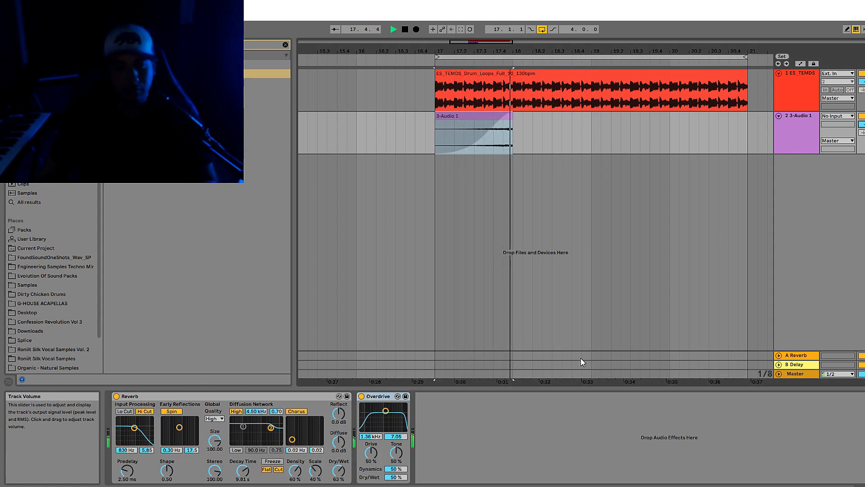
pyautogui.press('space')
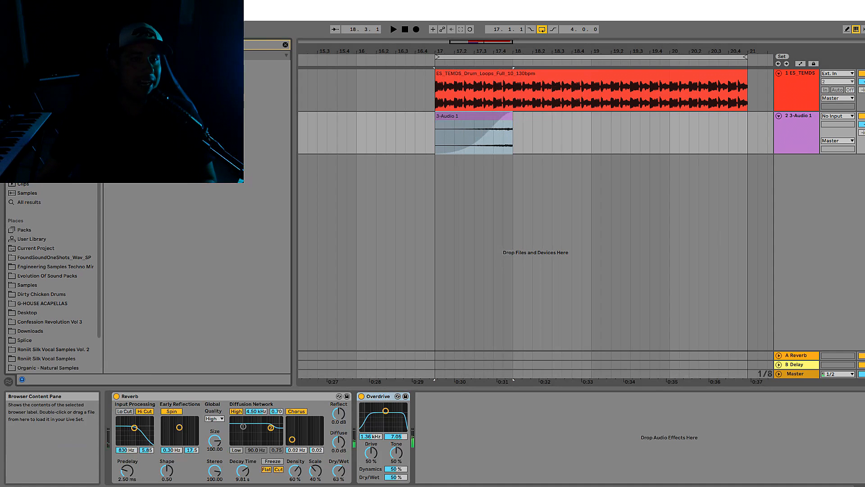
# - Add Redux after Overdrive, set its Downsample to 16 and audition it
pyautogui.moveTo(440, 401); pyautogui.dragTo(443, 405)
pyautogui.press('space')
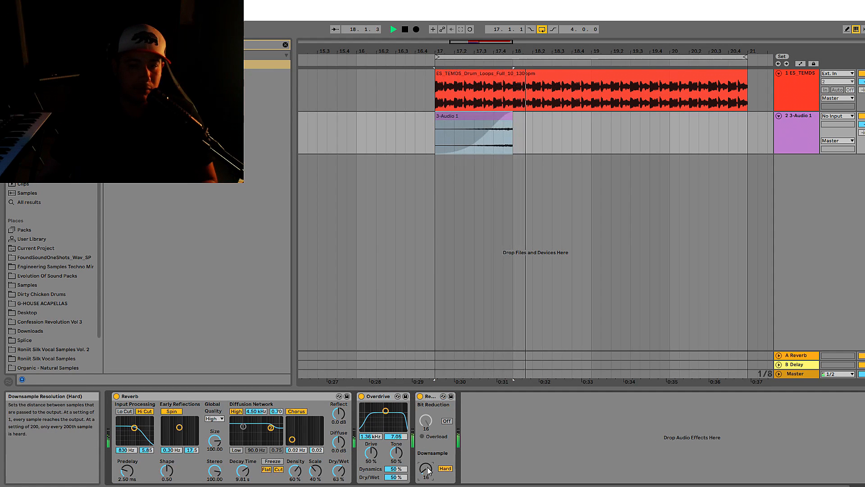
pyautogui.press('space')
# - Insert Resonators between Overdrive and Redux and set its Decay to 47.6
pyautogui.click(286, 45)
pyautogui.click(287, 44)
pyautogui.moveTo(149, 64); pyautogui.dragTo(398, 439)
pyautogui.moveTo(456, 430); pyautogui.dragTo(456, 434)
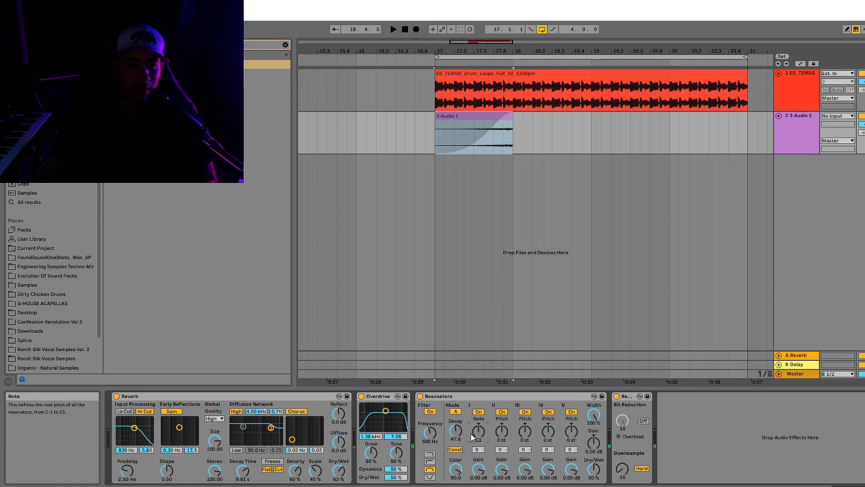
# - Tune Resonators to note A1 with resonator II at -12 st and resonator III at -7 st
pyautogui.press('space')
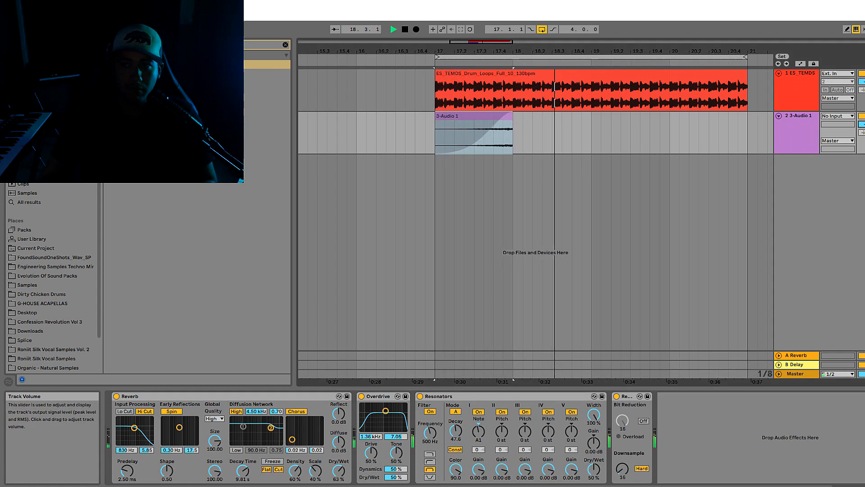
pyautogui.press('space')
pyautogui.moveTo(502, 431); pyautogui.dragTo(501, 426)
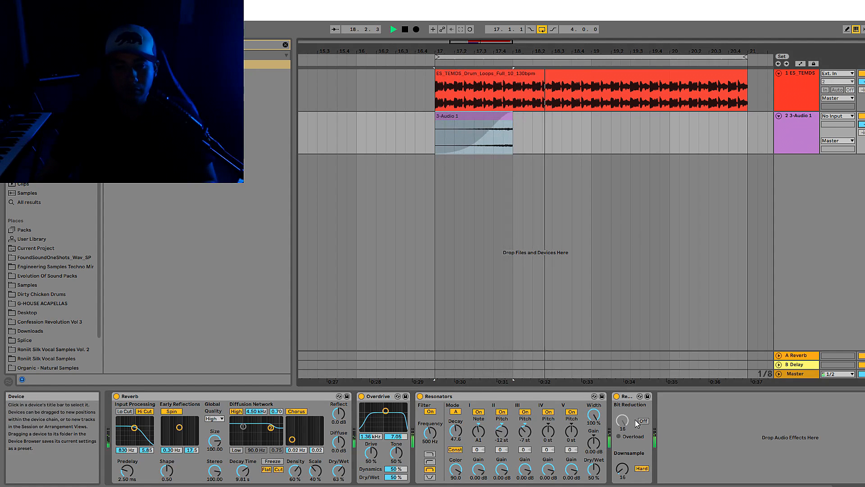
# - Delete Redux from the chain, raise the Resonators' Dry/Wet to 98% and audition the loop
pyautogui.press('Delete')
pyautogui.press('space')
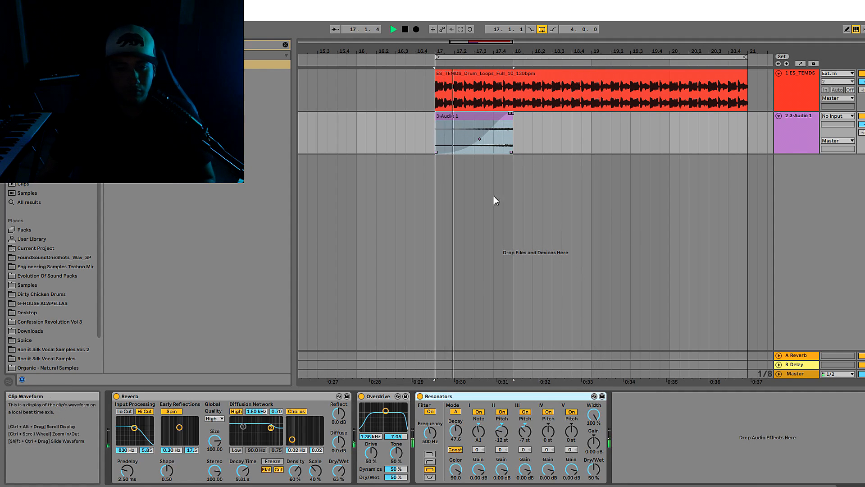
pyautogui.moveTo(594, 470); pyautogui.dragTo(594, 464)
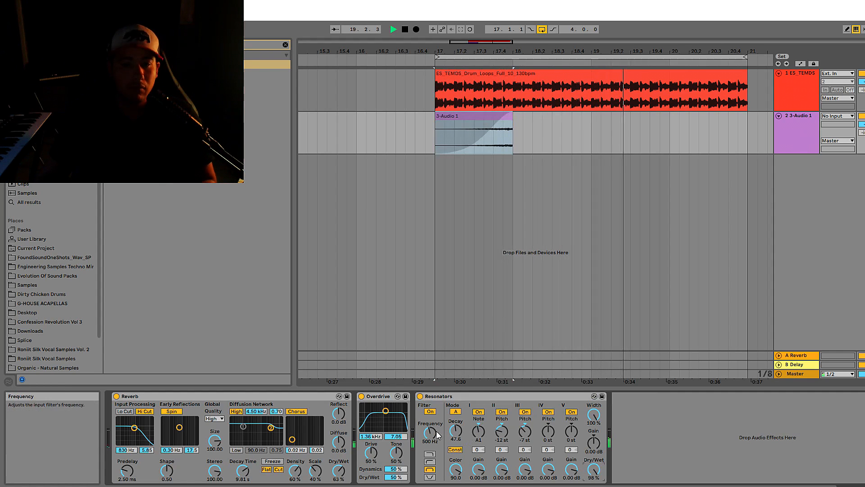
pyautogui.press('space')
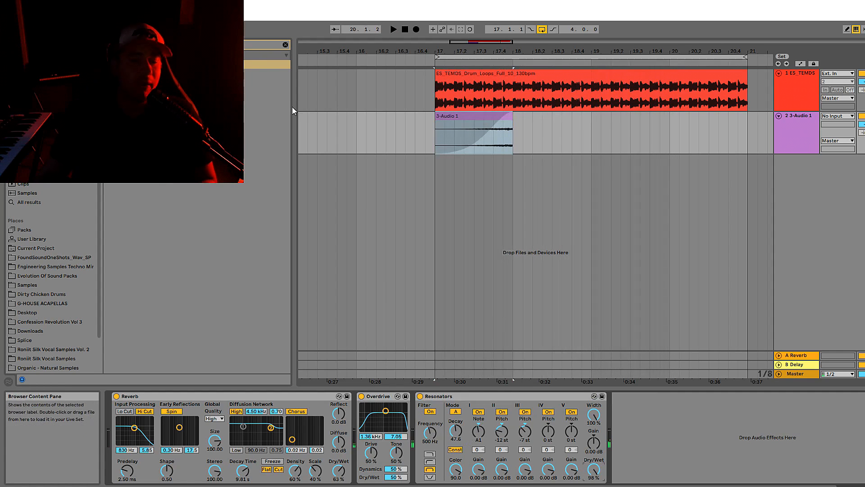
# - Add Ping Pong Delay after Resonators, set its filter to 2.12 kHz with bandwidth 6.94 and Feedback to 67%, and audition it
pyautogui.click(285, 44)
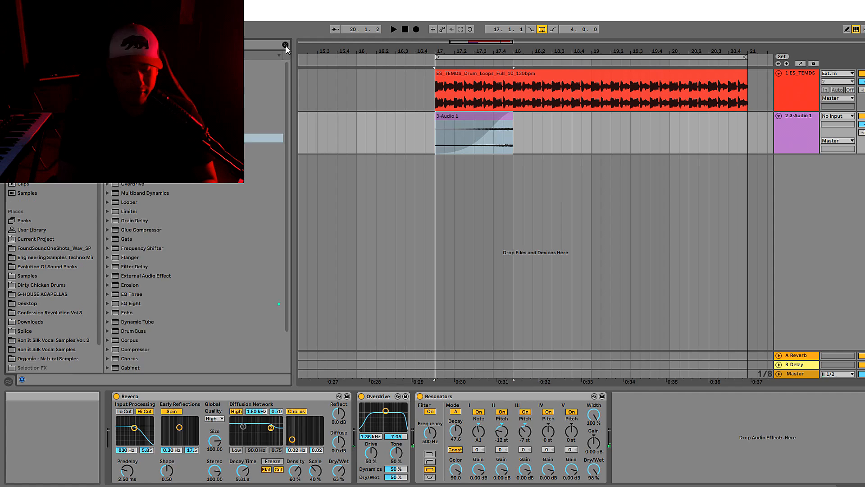
pyautogui.write('util')
pyautogui.moveTo(181, 64); pyautogui.dragTo(675, 450)
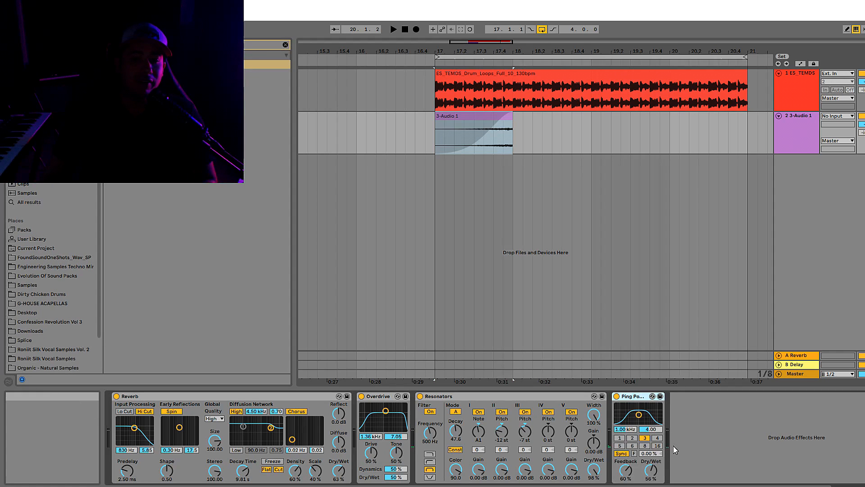
pyautogui.press('space')
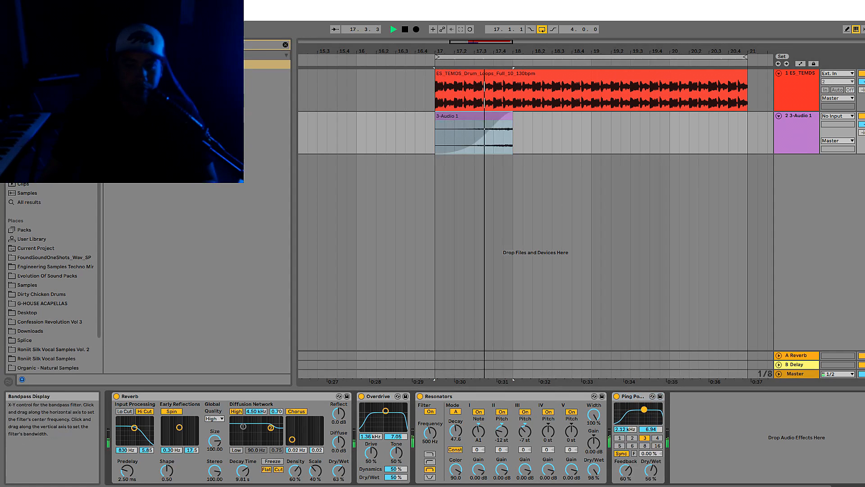
pyautogui.moveTo(626, 470); pyautogui.dragTo(626, 468)
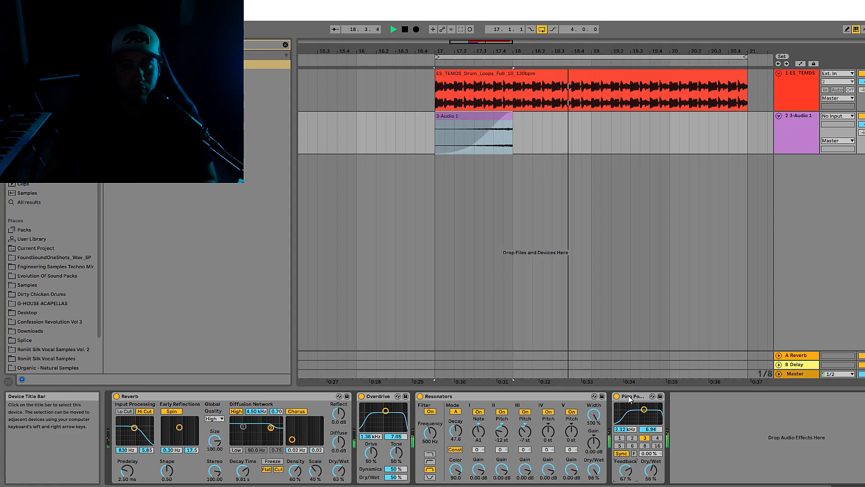
pyautogui.press('space')
# - Transpose the 3-Audio 1 clip to -21 st and switch its warp mode to Complex Pro with Formants at 26.56
pyautogui.click(472, 124)
pyautogui.doubleClick(471, 124)
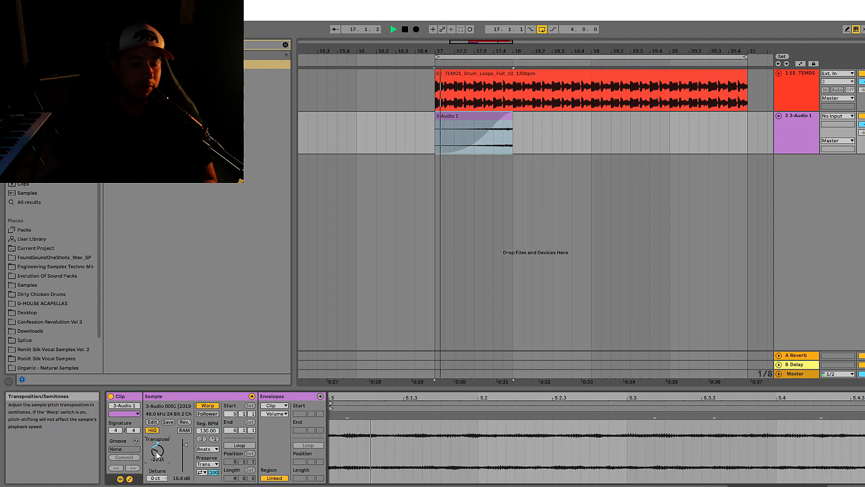
pyautogui.click(208, 448)
pyautogui.click(207, 478)
pyautogui.moveTo(208, 463); pyautogui.dragTo(207, 474)
# - Bring up the device chain of the 3-Audio 1 track and audition the swell against the drum loop
pyautogui.moveTo(509, 50); pyautogui.dragTo(508, 43)
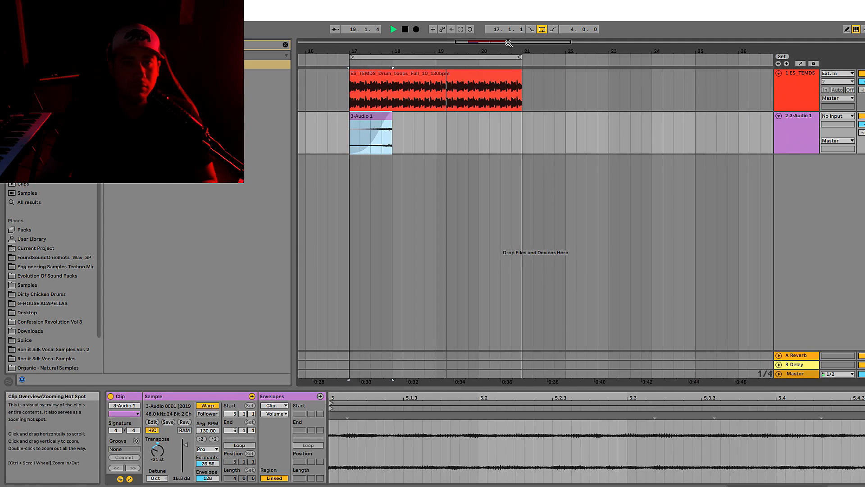
pyautogui.click(806, 136)
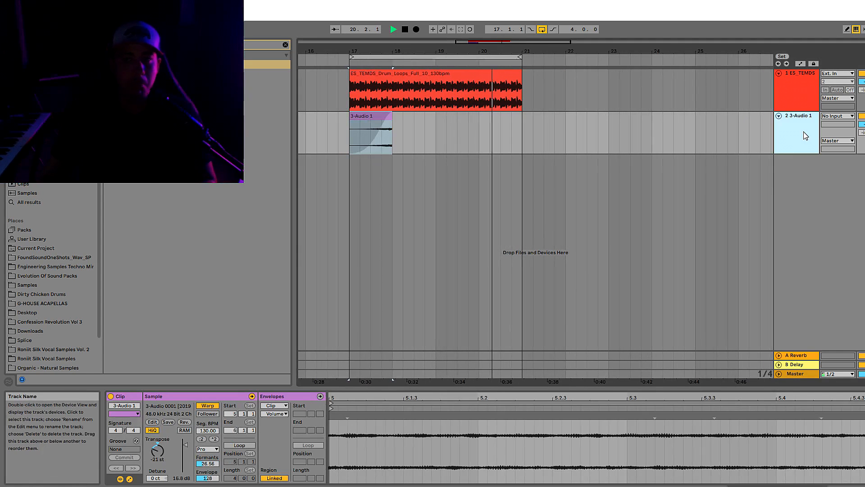
pyautogui.click(805, 134)
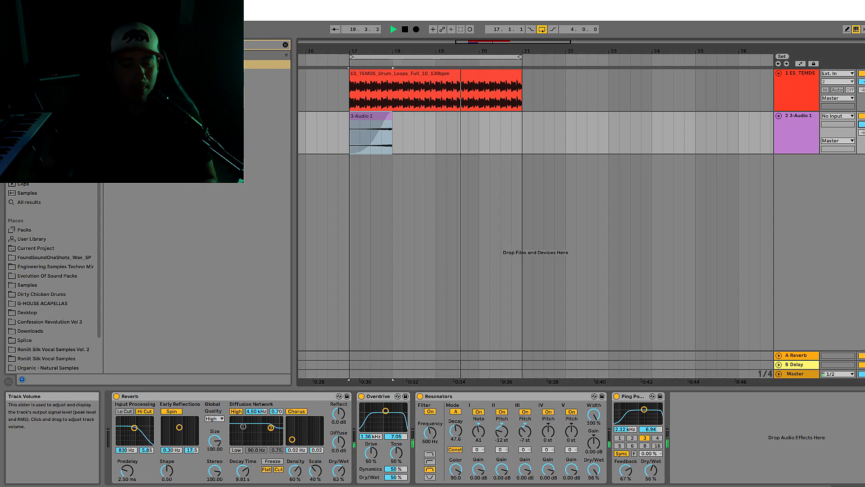
pyautogui.press('space')
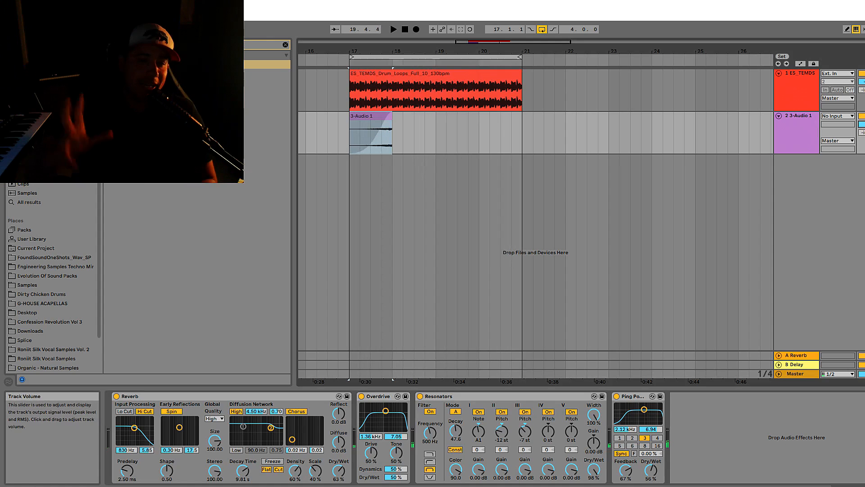